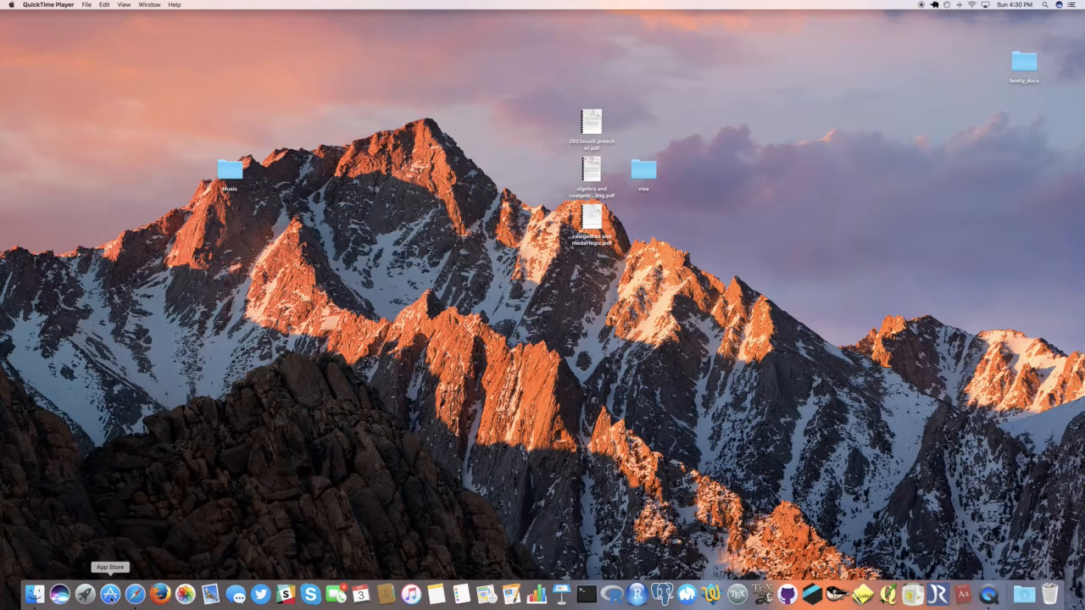
# Step: Switch to the App Store, check for available software updates, and close its window
pyautogui.click(109, 595)
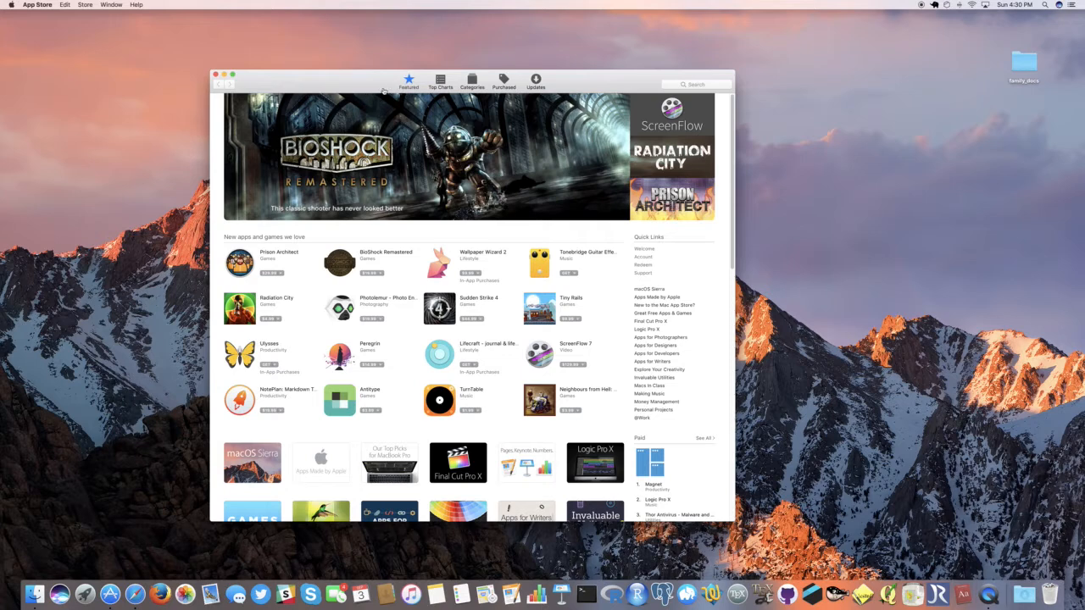
pyautogui.click(536, 83)
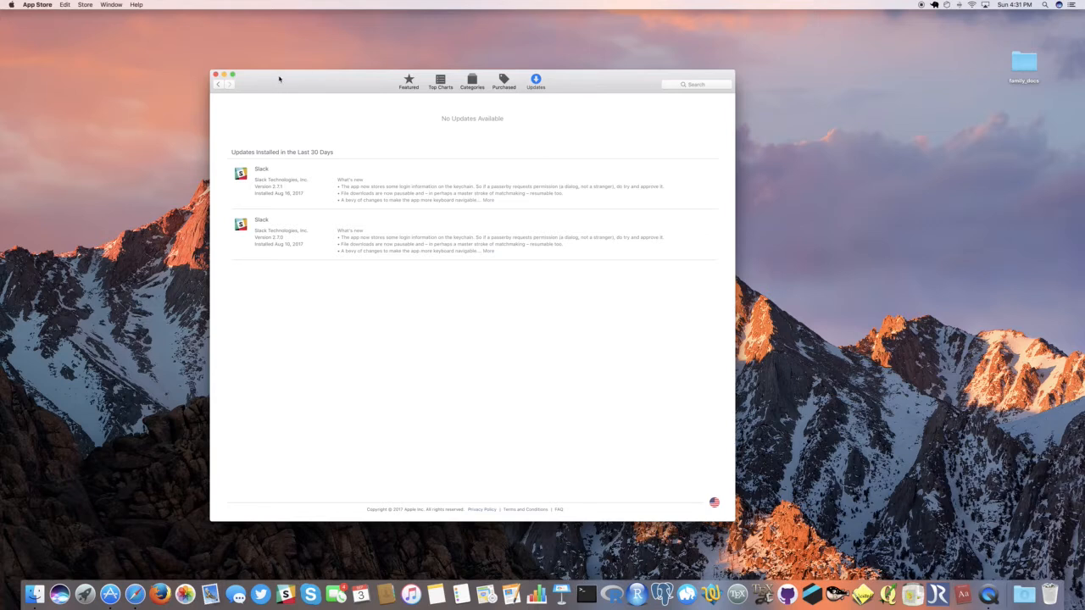
pyautogui.click(215, 74)
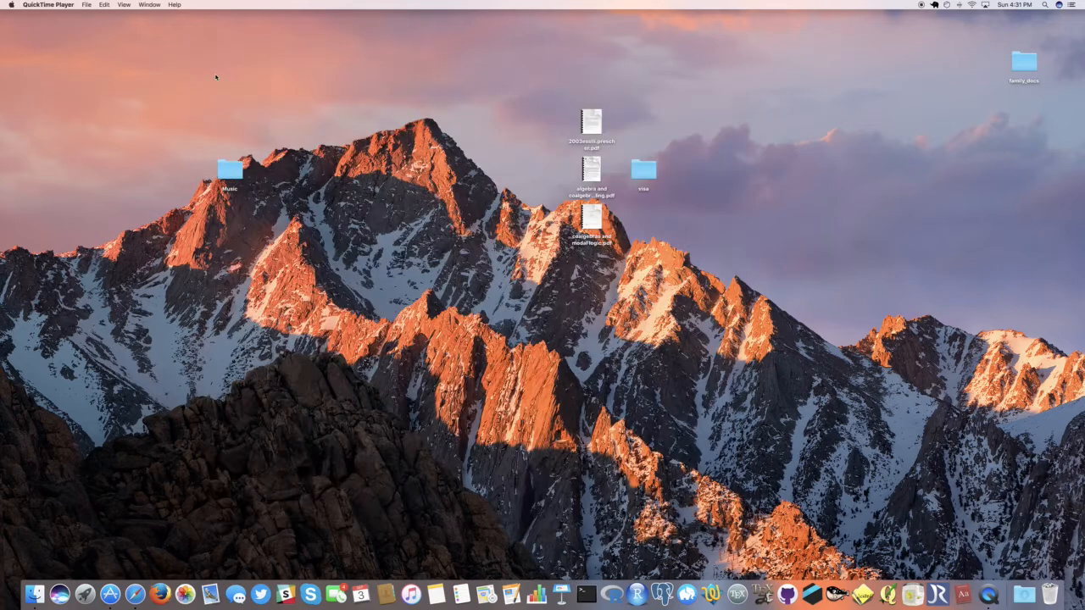
pyautogui.click(144, 109)
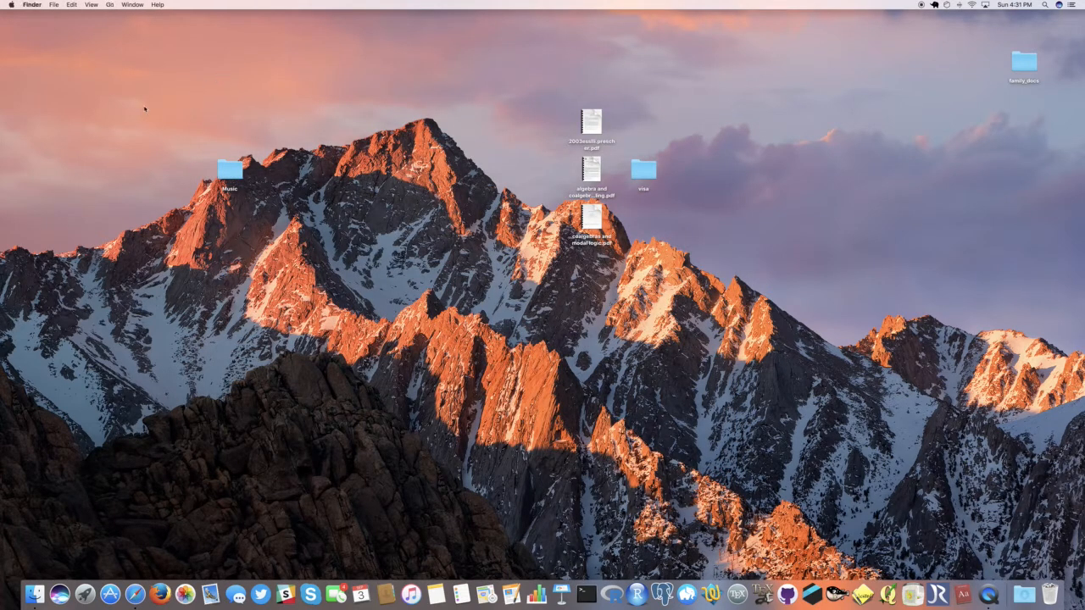
pyautogui.click(12, 6)
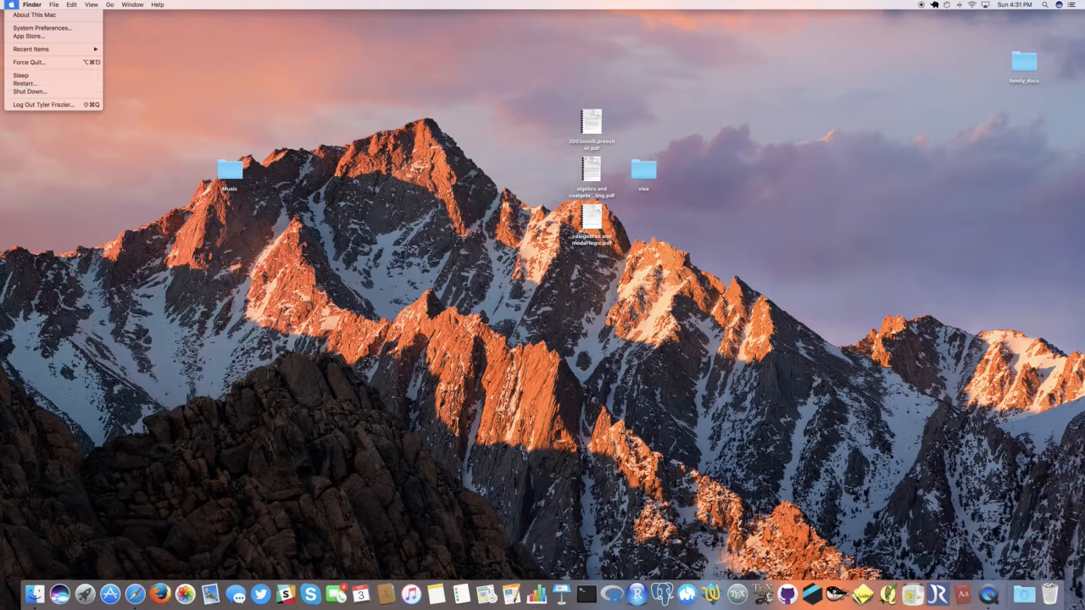
pyautogui.click(333, 457)
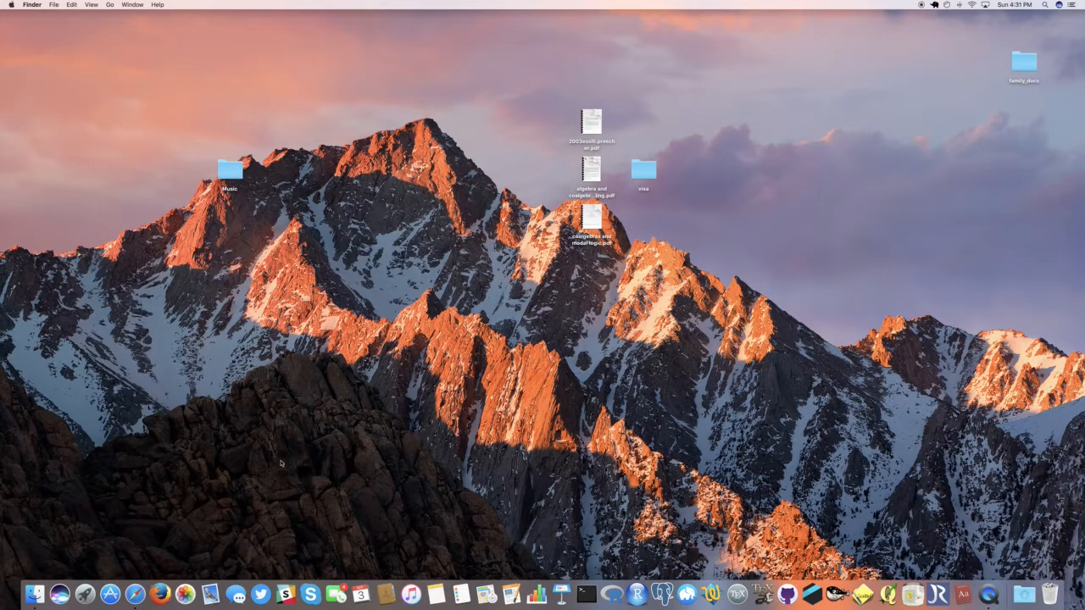
# Step: Switch to Safari and open google.com
pyautogui.click(134, 593)
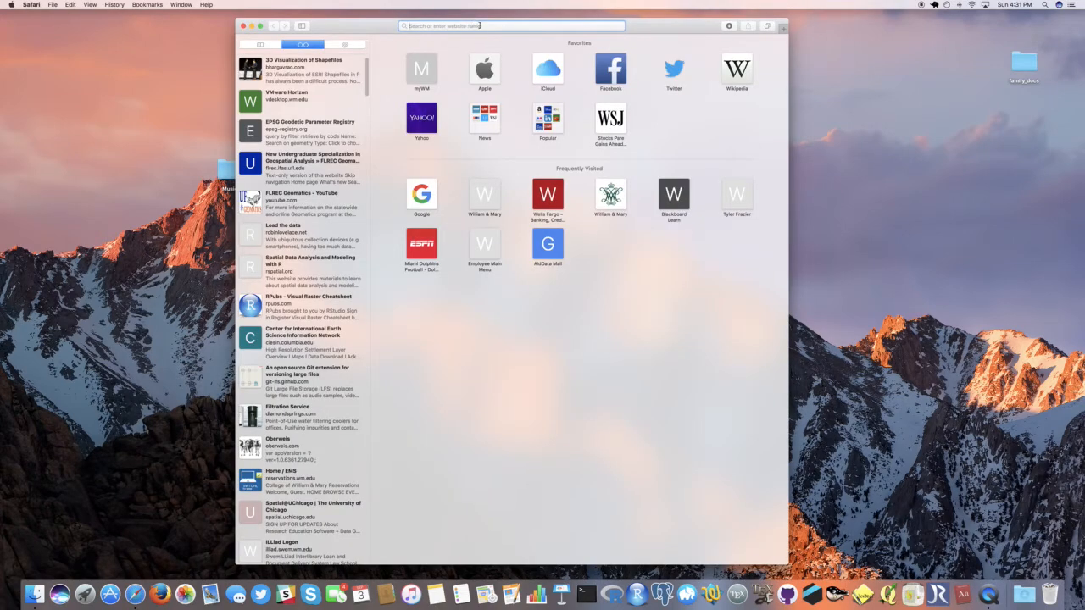
pyautogui.write('google.com')
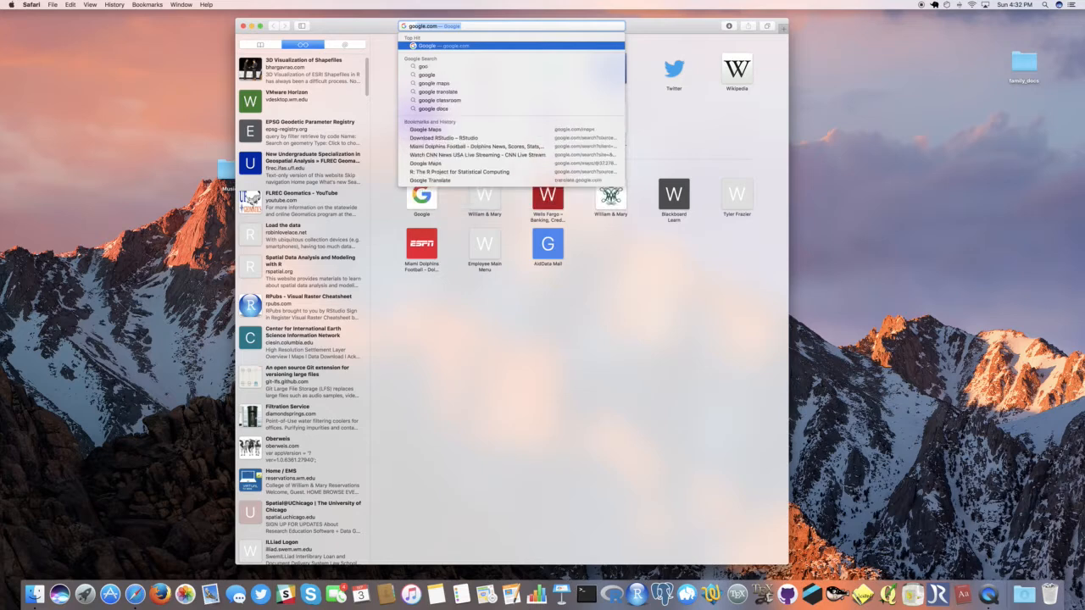
pyautogui.press('Return')
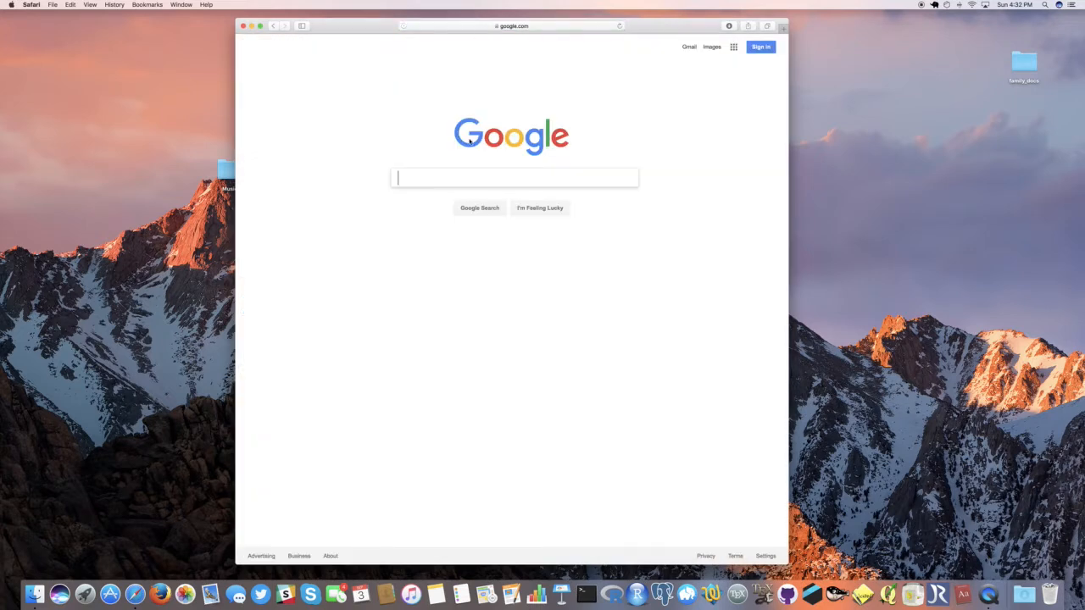
# Step: Search Google for "R Stats" and open the result for The R Project for Statistical Computing
pyautogui.write('R Stats')
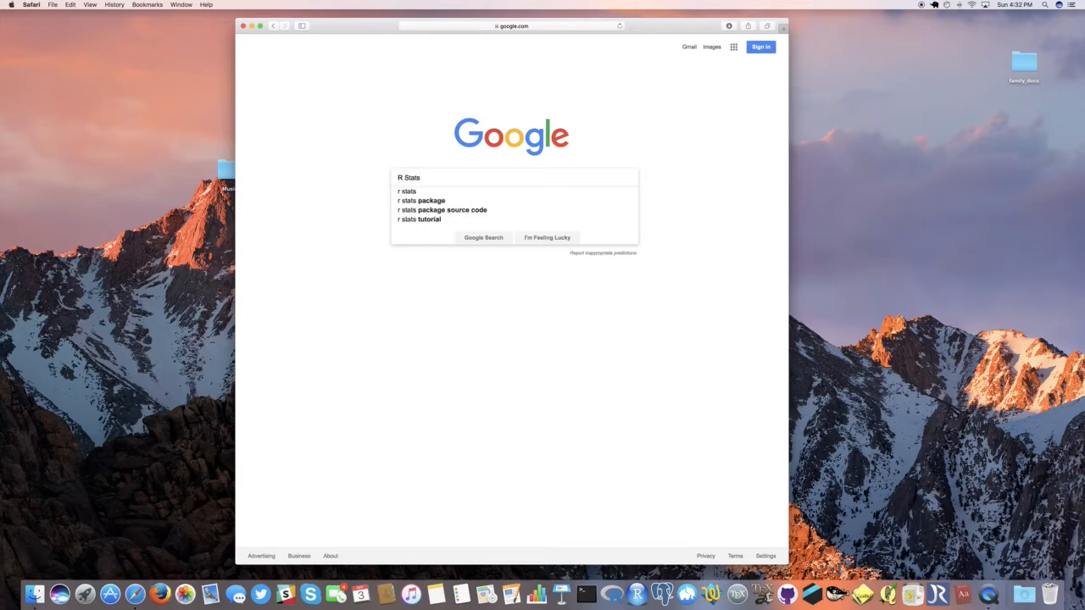
pyautogui.press('Return')
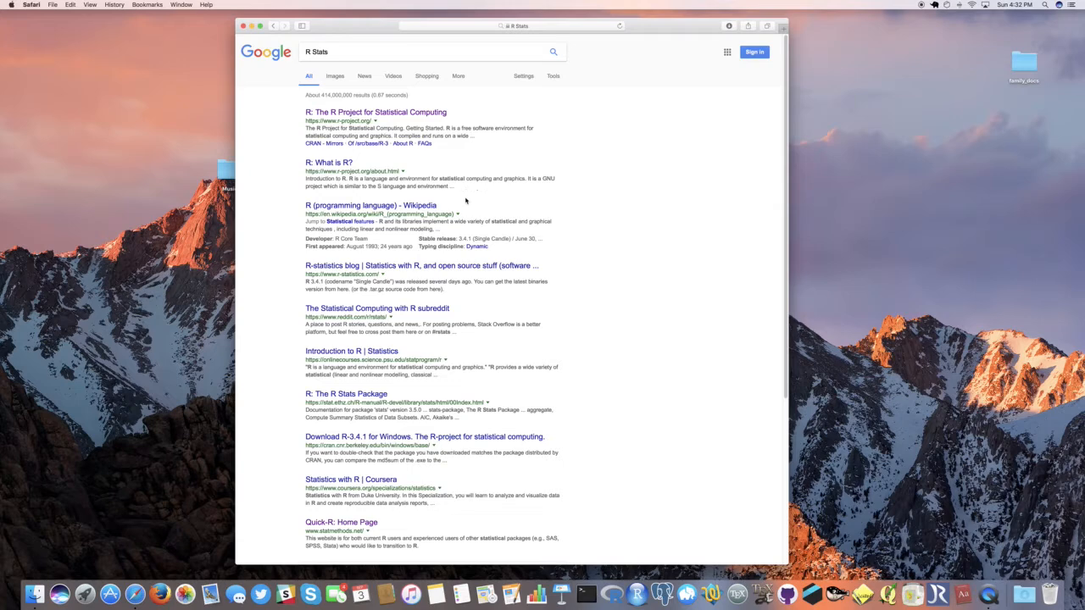
pyautogui.click(393, 115)
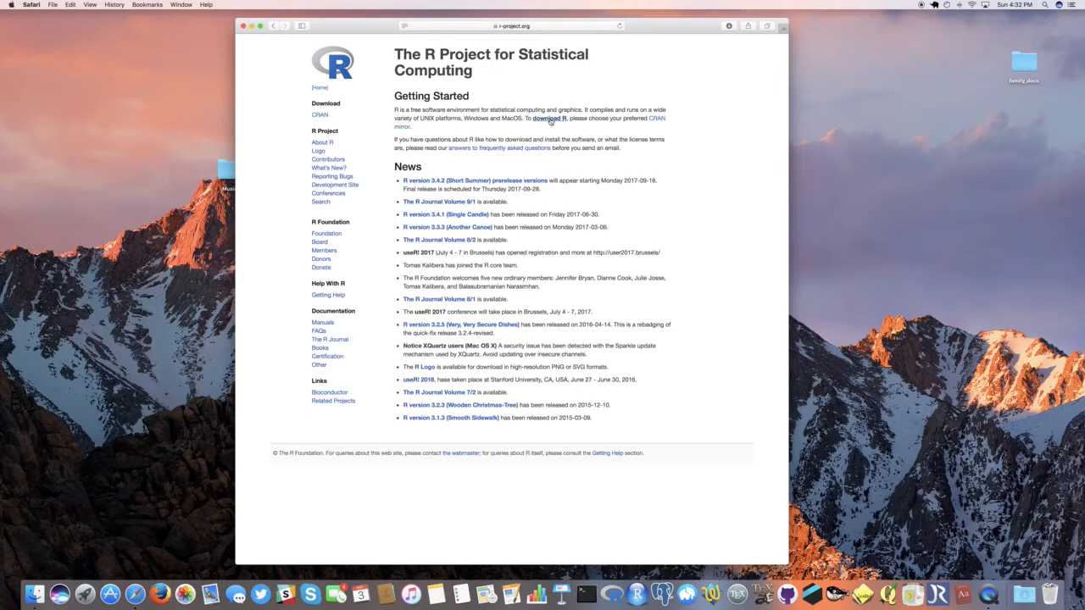
# Step: Go to the R download mirror list and open the Duke University, Durham, NC mirror under USA
pyautogui.click(550, 119)
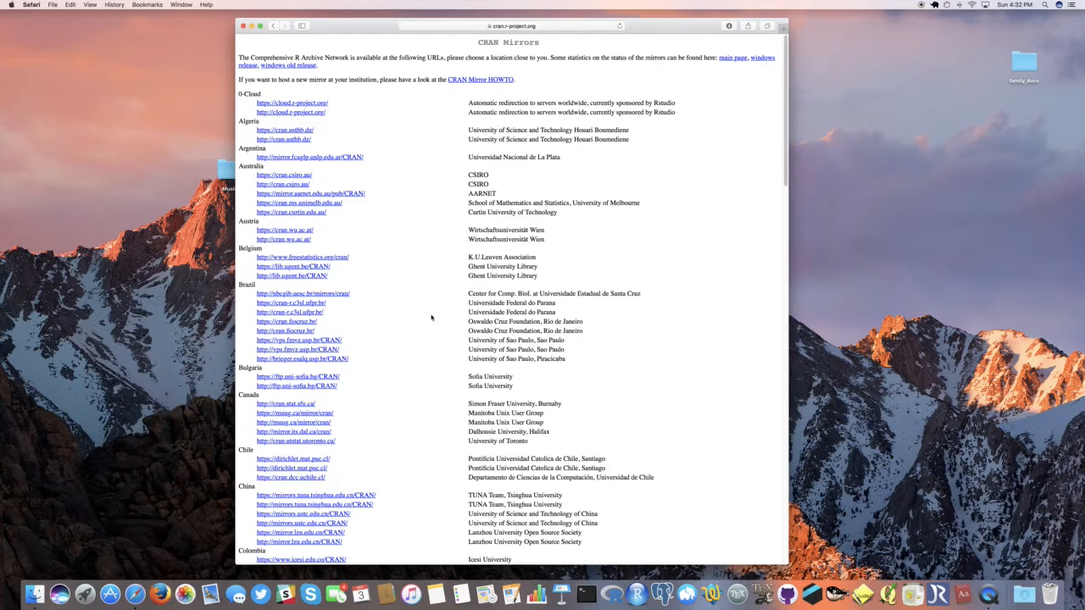
pyautogui.scroll(-4, 430, 332)
pyautogui.scroll(-6, 430, 335)
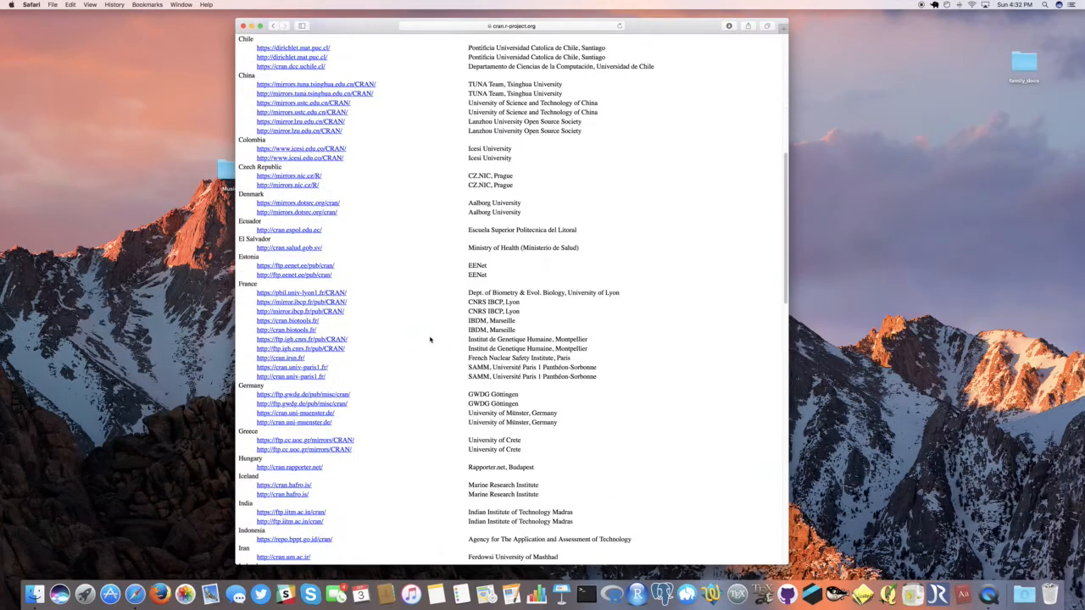
pyautogui.scroll(-8, 428, 343)
pyautogui.scroll(-14, 426, 351)
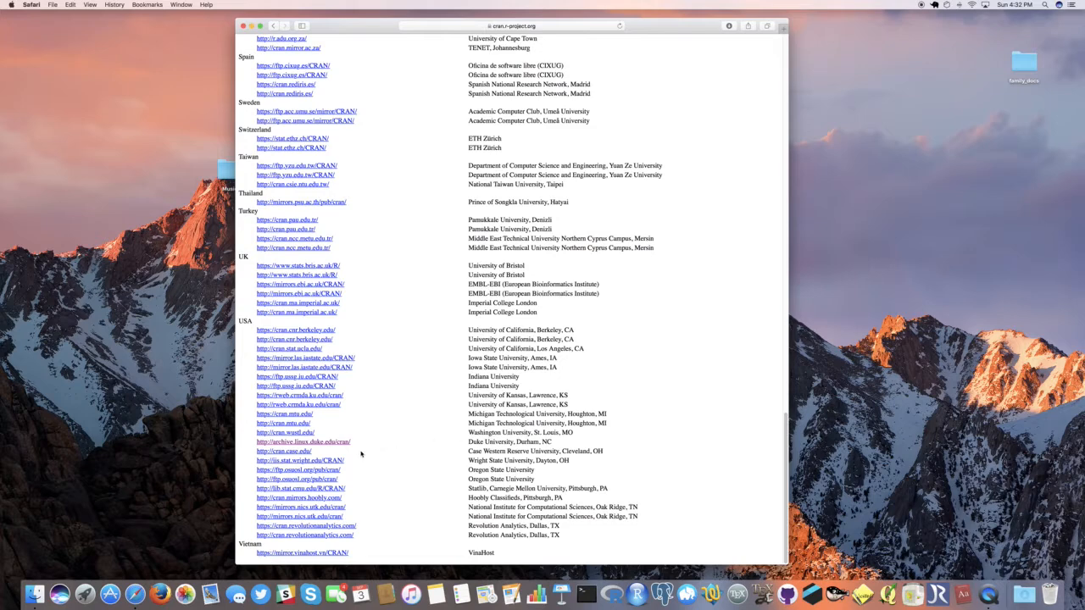
pyautogui.click(318, 443)
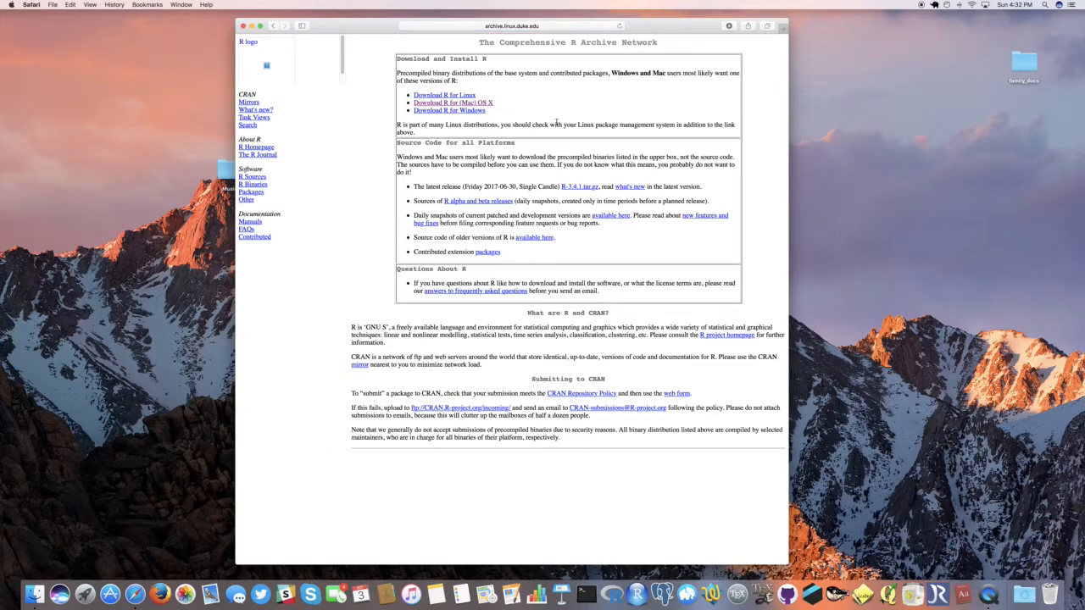
# Step: Download R-3.4.1.pkg for Mac OS X and move the package from Downloads onto the desktop
pyautogui.click(432, 104)
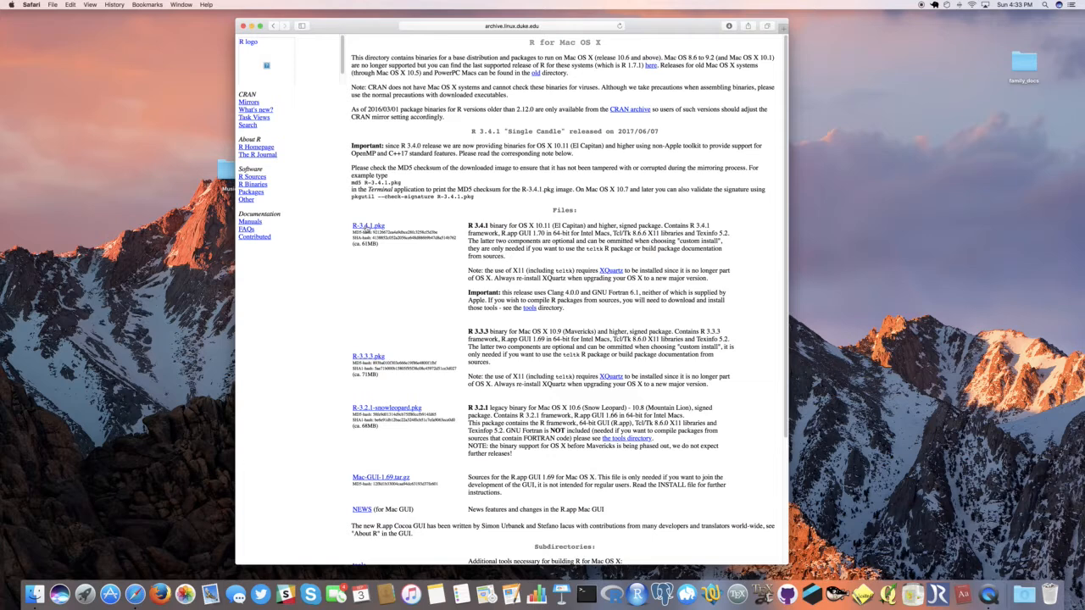
pyautogui.click(365, 227)
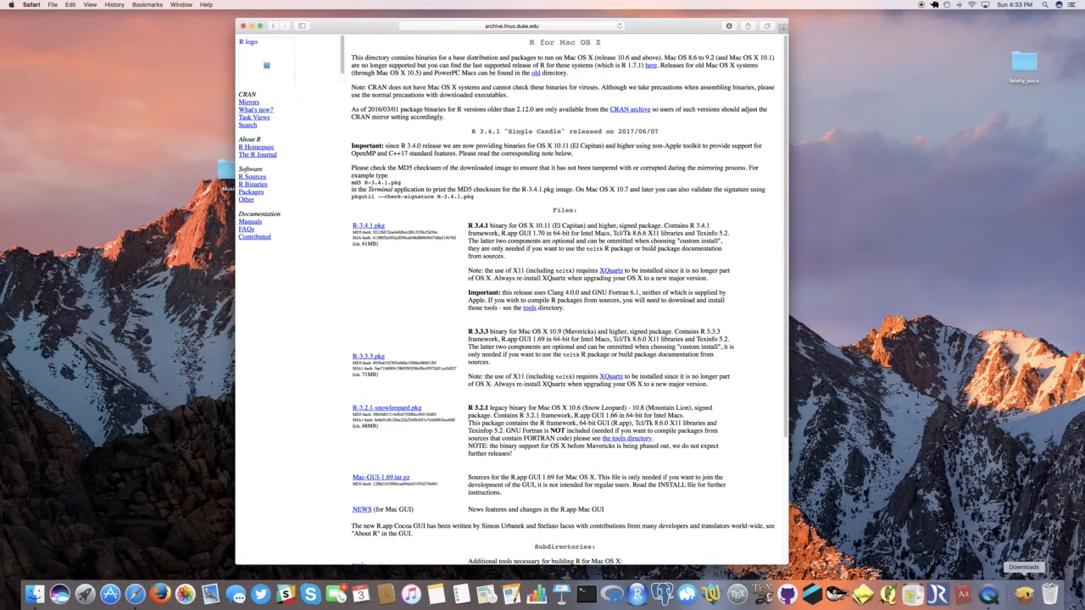
pyautogui.click(1025, 593)
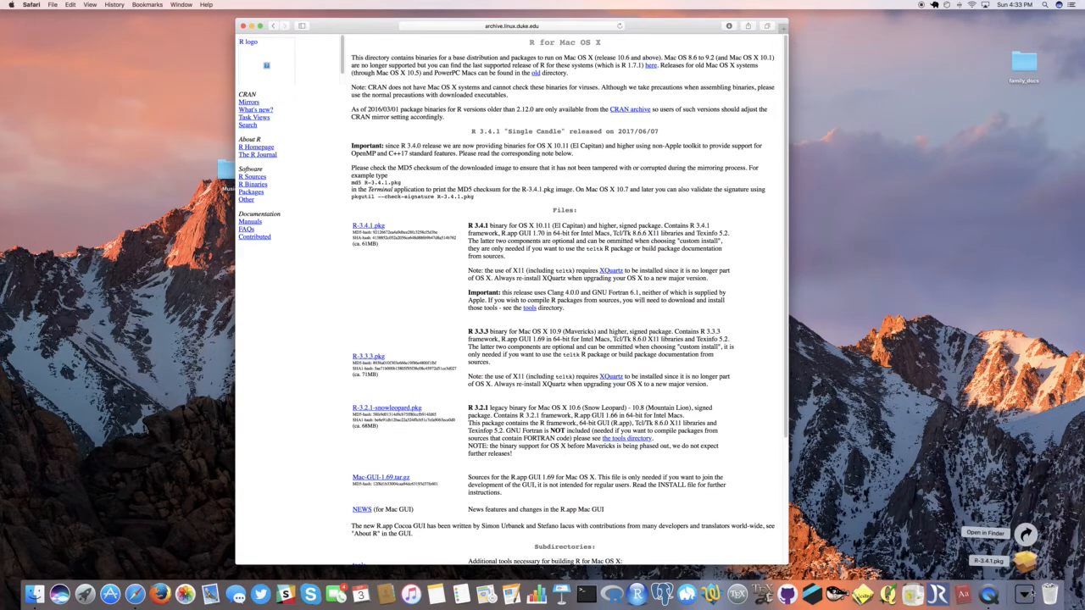
pyautogui.click(1026, 563)
pyautogui.moveTo(1025, 564); pyautogui.dragTo(894, 396)
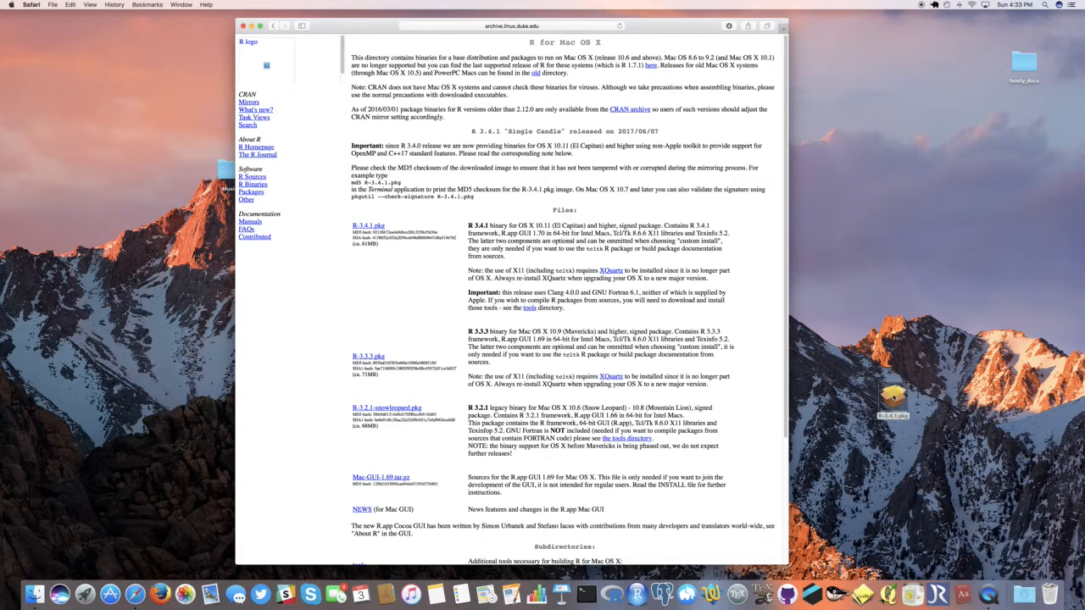
# Step: Launch the R-3.4.1.pkg installer, proceed through its introductory pages and agree to the software license
pyautogui.doubleClick(894, 396)
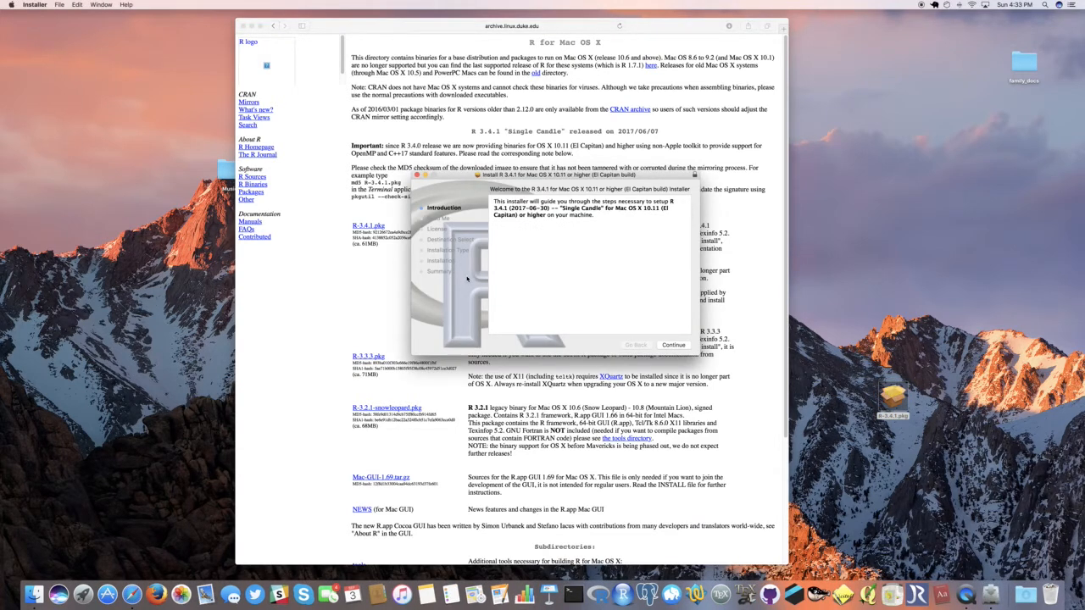
pyautogui.click(676, 346)
pyautogui.click(675, 346)
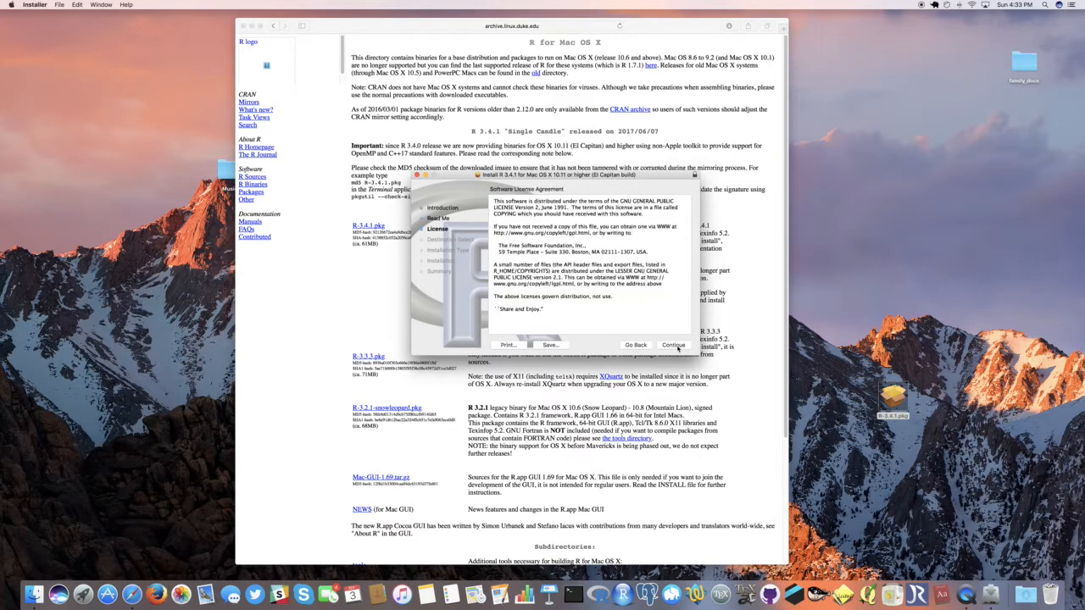
pyautogui.click(675, 346)
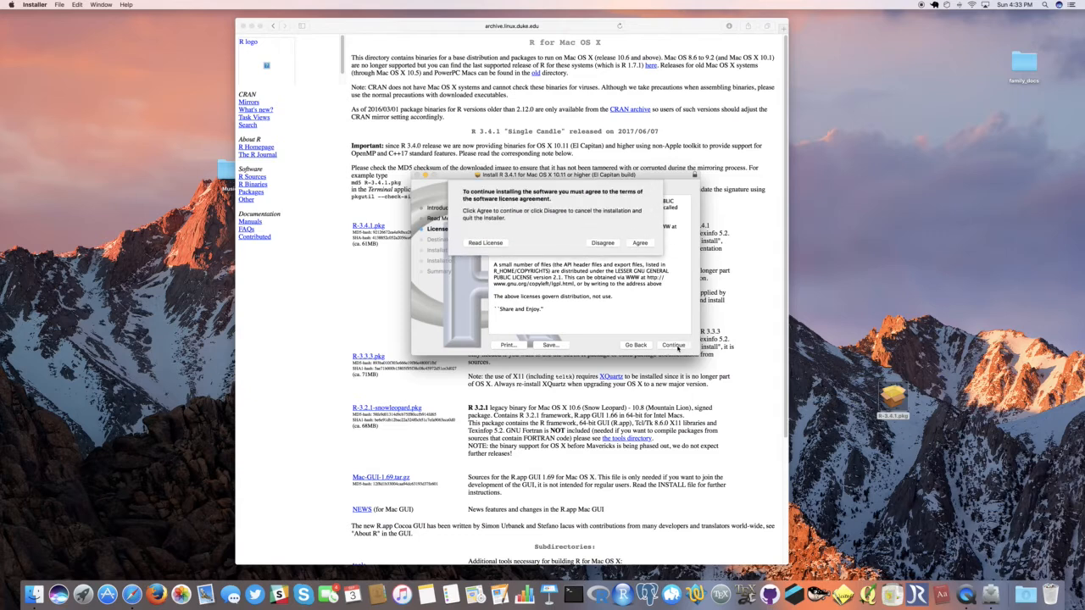
pyautogui.click(640, 244)
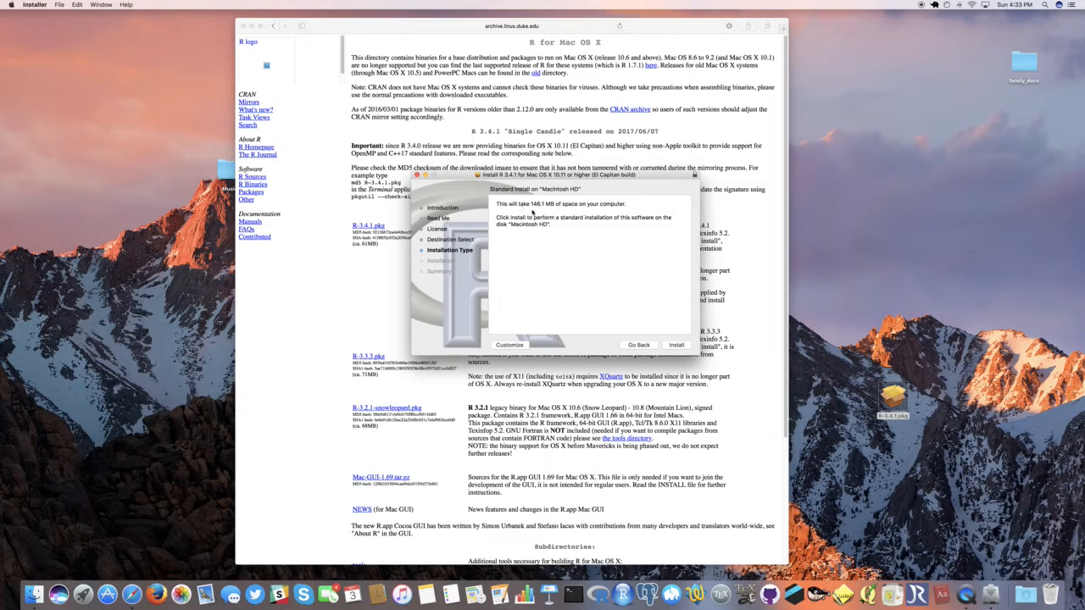
# Step: Run the standard R 3.4.1 installation, authorise it with the account password, and close the installer
pyautogui.click(676, 345)
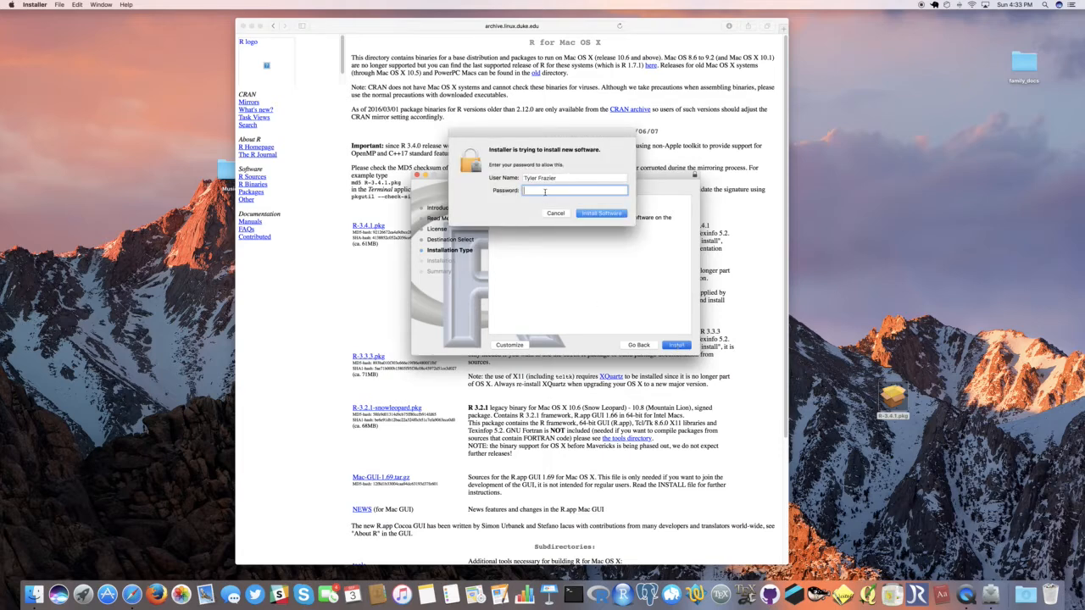
pyautogui.write('•••••••••••••••')
pyautogui.press('Return')
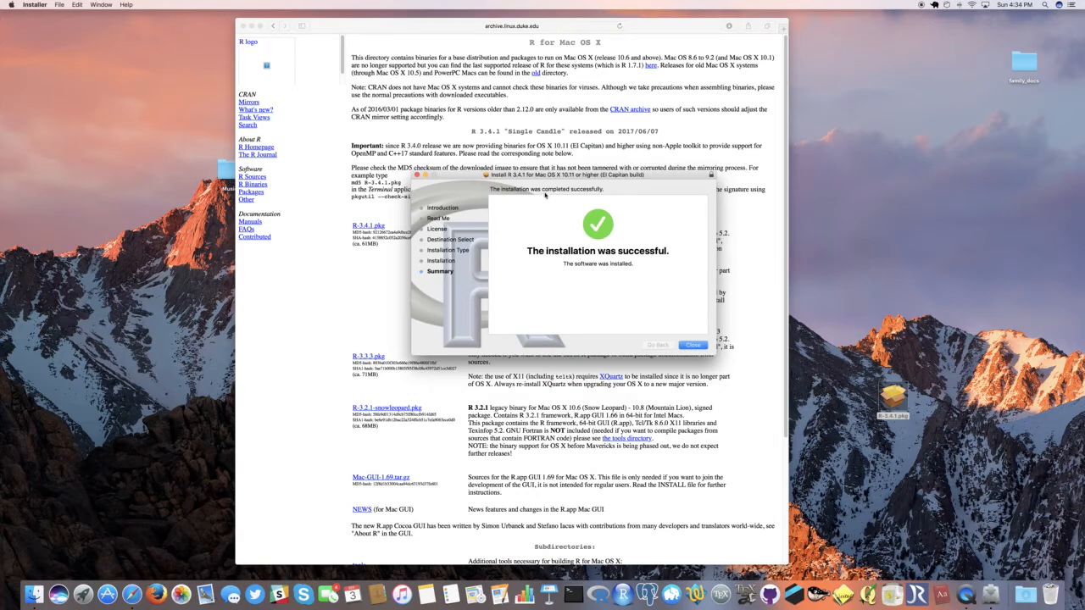
pyautogui.click(693, 346)
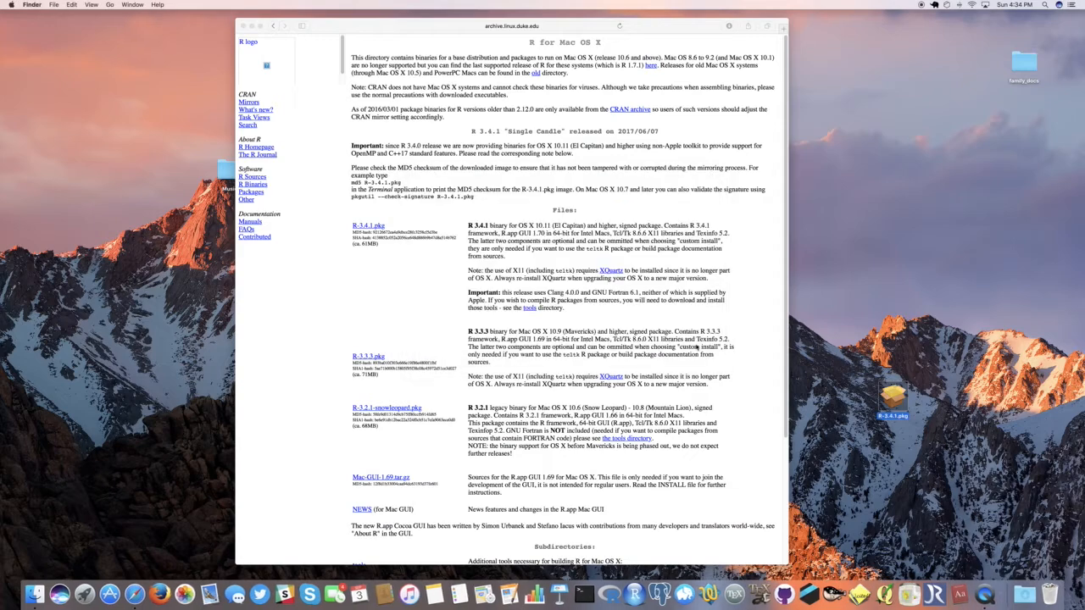
# Step: Move the browser window slightly aside and launch R from the Applications folder in Finder
pyautogui.moveTo(326, 26); pyautogui.dragTo(364, 32)
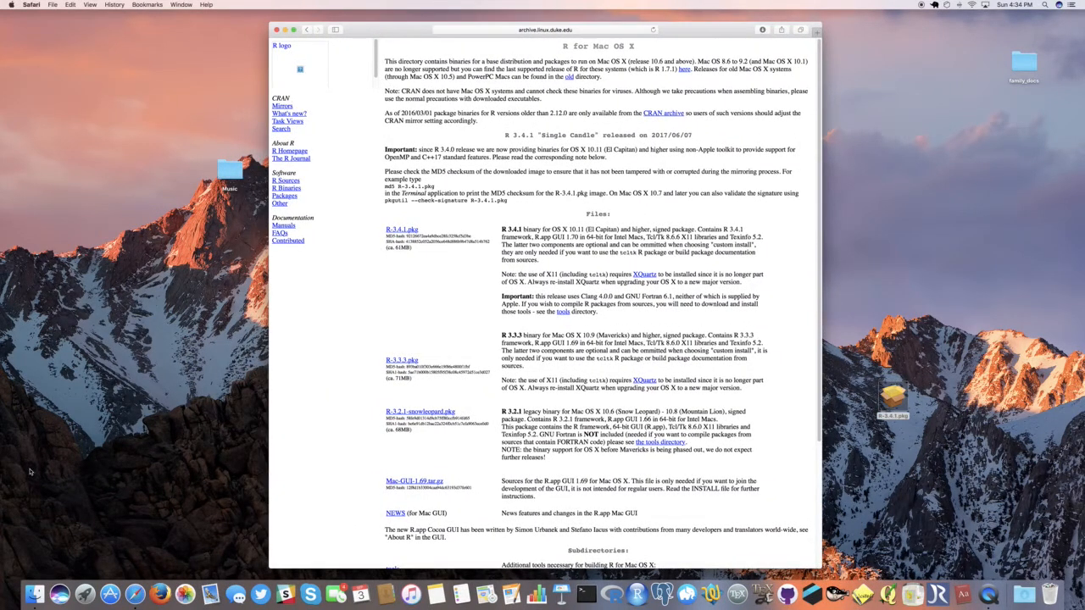
pyautogui.click(34, 593)
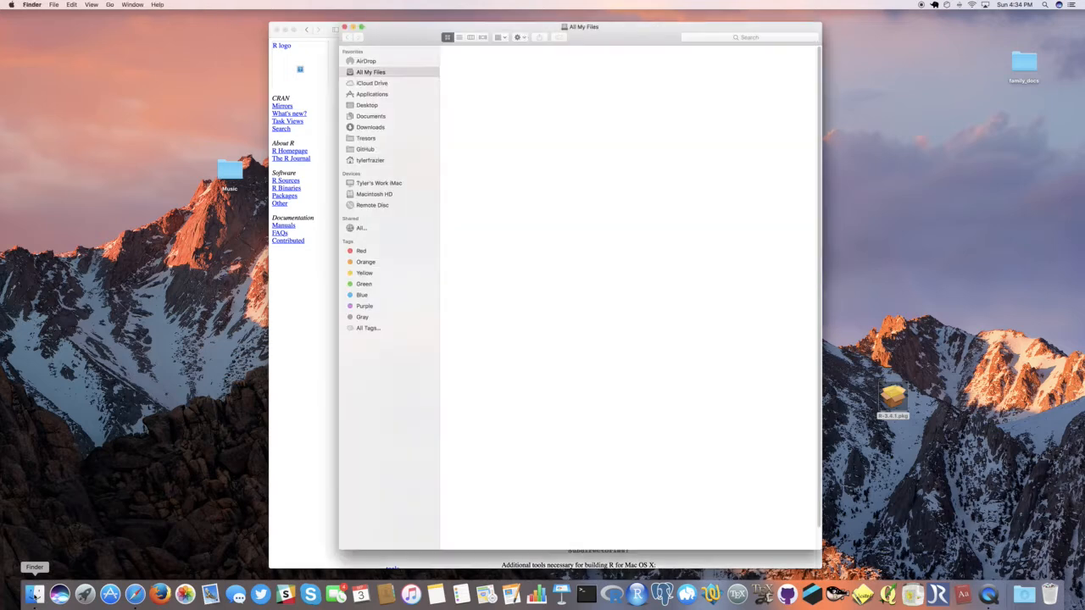
pyautogui.click(371, 94)
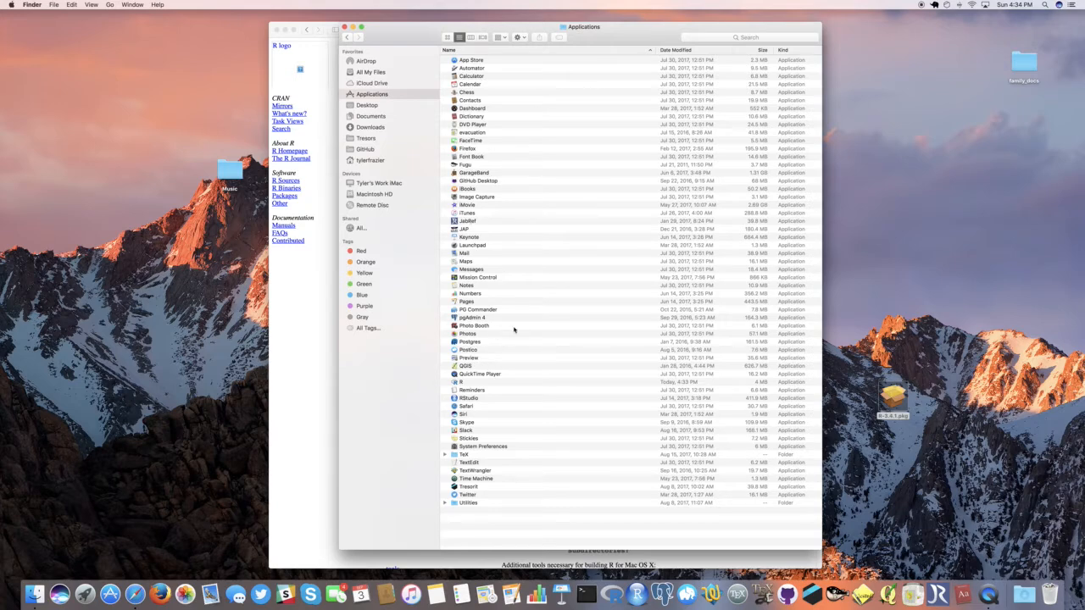
pyautogui.click(471, 382)
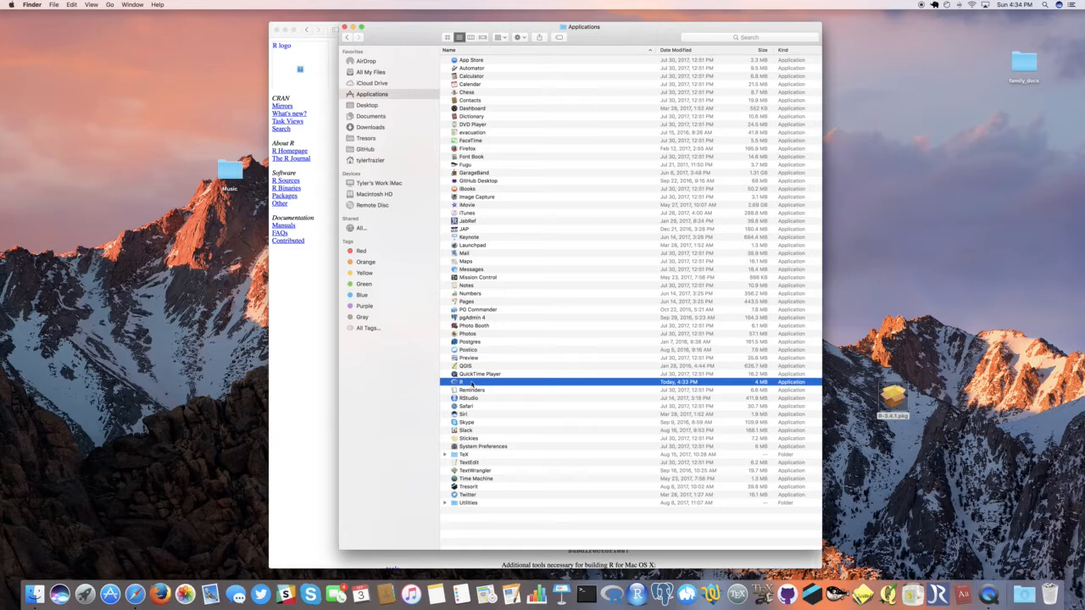
pyautogui.doubleClick(472, 383)
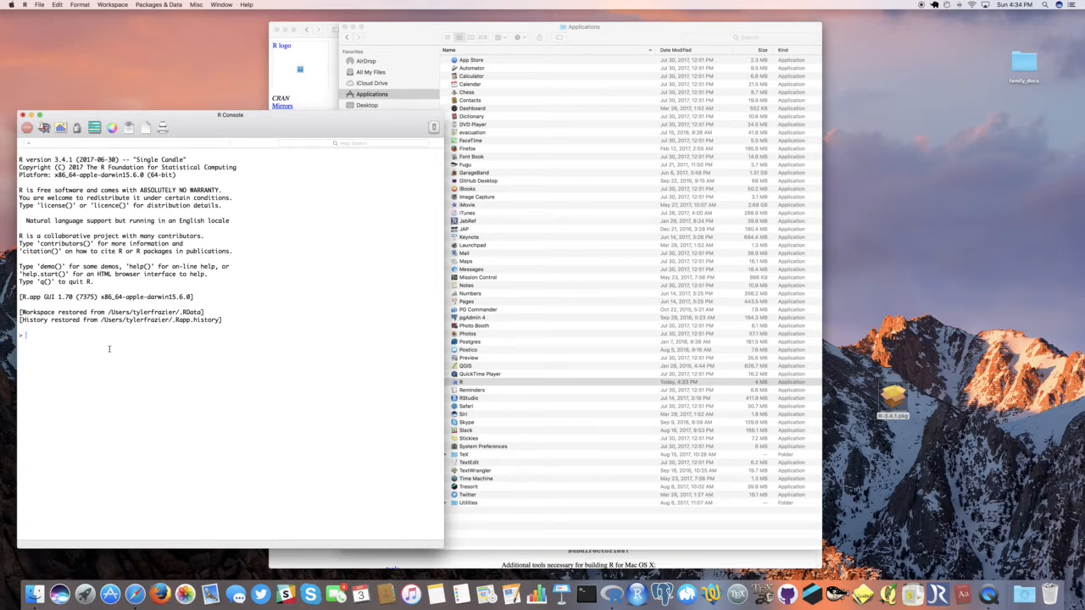
pyautogui.rightClick(614, 593)
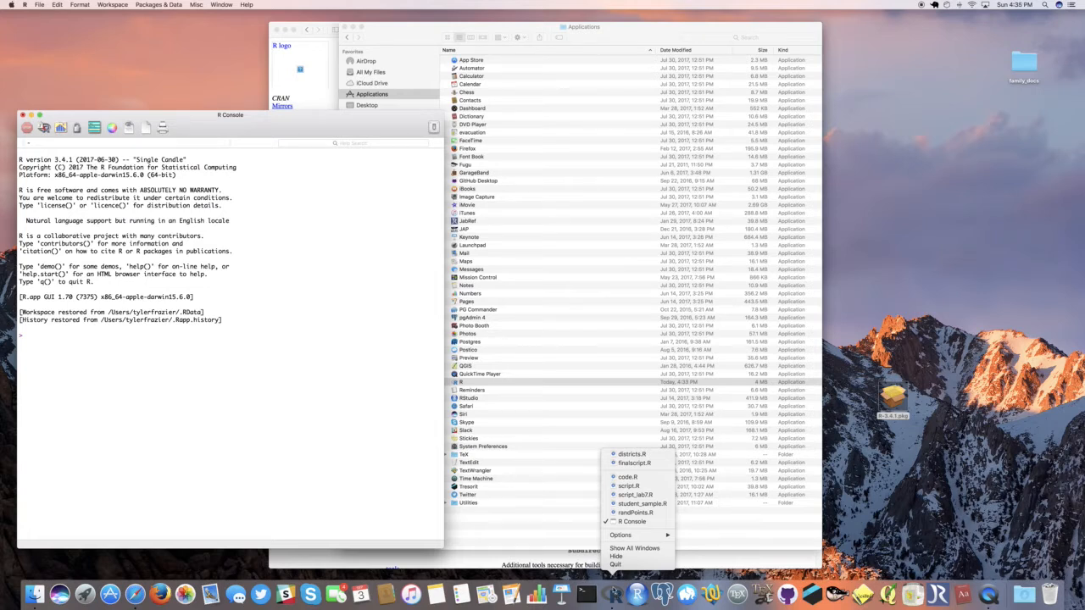
pyautogui.moveTo(620, 540)
pyautogui.click(872, 489)
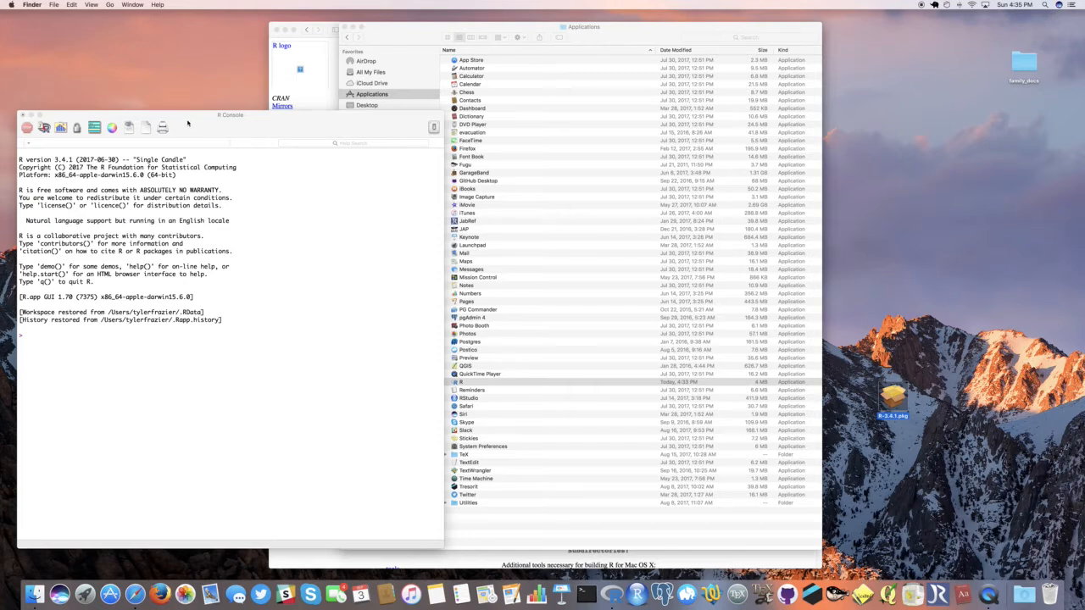
# Step: Close the R Console session without saving the workspace image
pyautogui.click(21, 114)
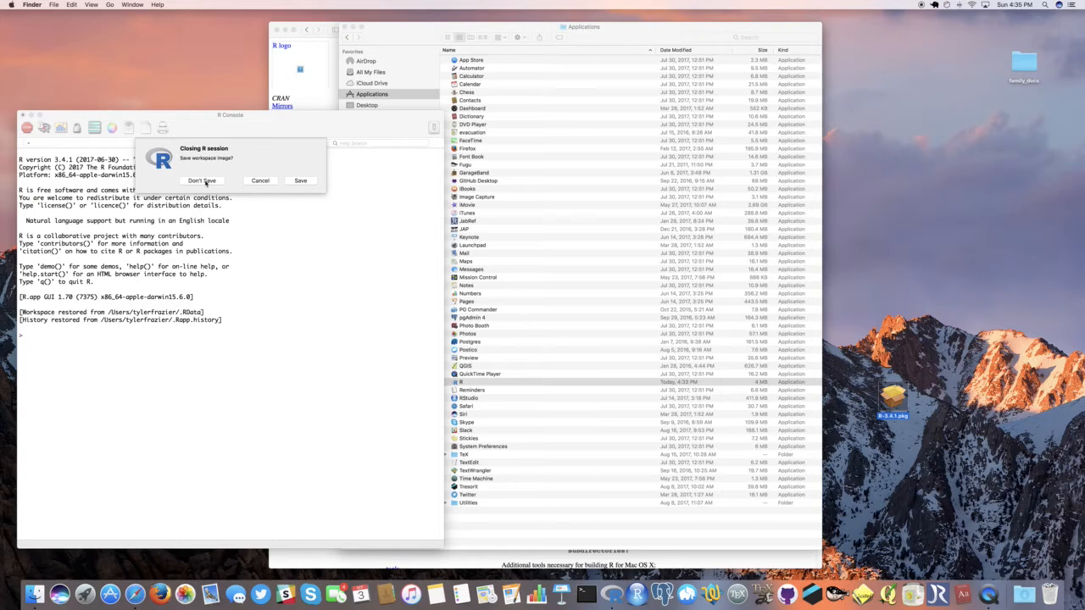
pyautogui.click(203, 180)
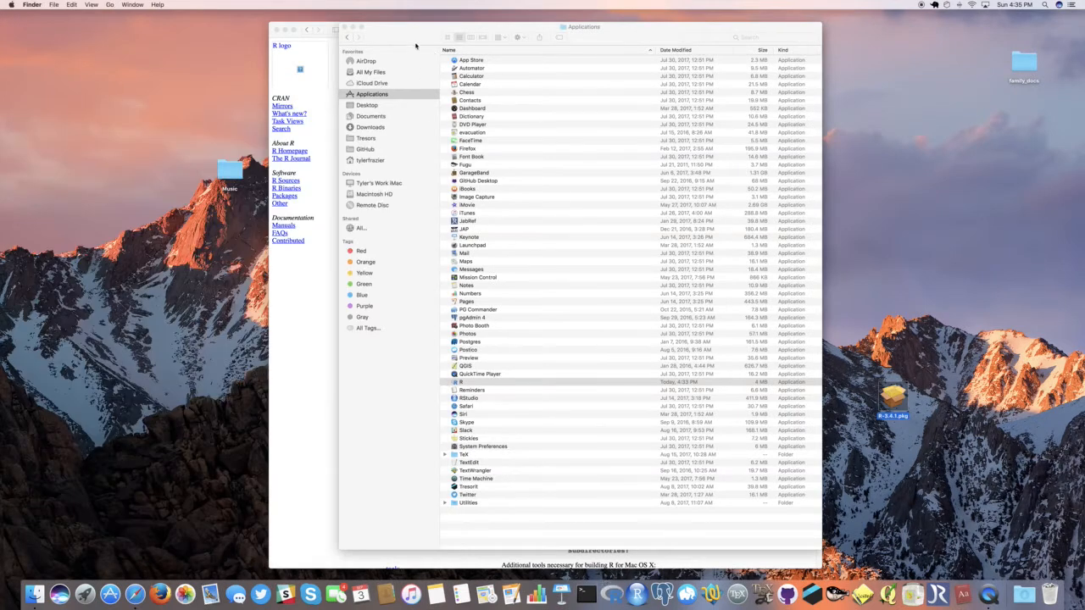
# Step: Close the Applications folder window and load google.com in the browser
pyautogui.click(416, 46)
pyautogui.click(345, 27)
pyautogui.click(367, 33)
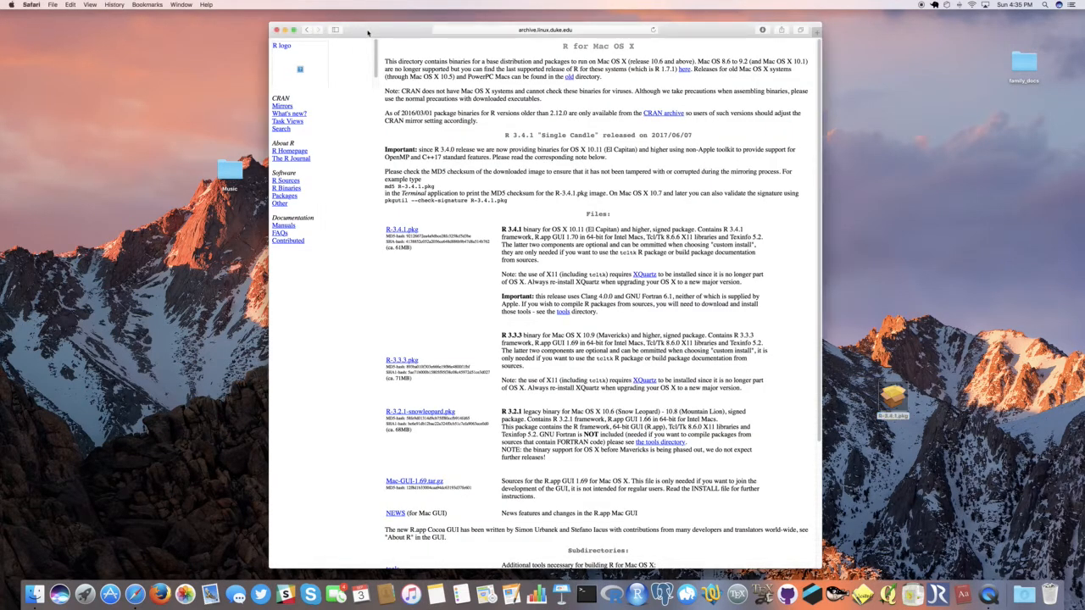
pyautogui.click(535, 30)
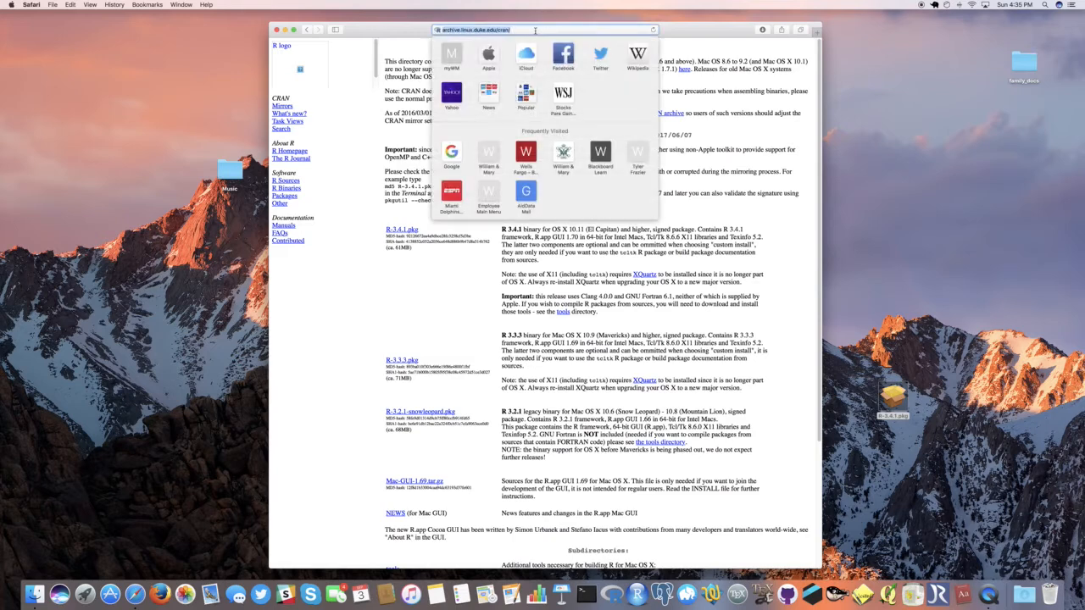
pyautogui.write('google.com')
pyautogui.press('Return')
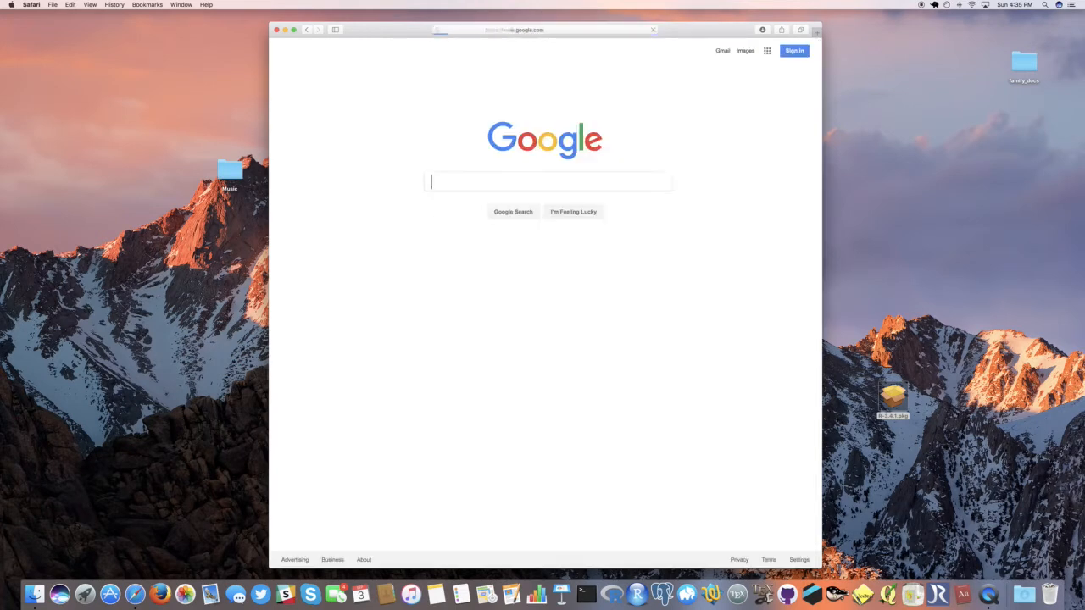
# Step: Search Google for "R Studio" and open the Download RStudio page from the results
pyautogui.write('R')
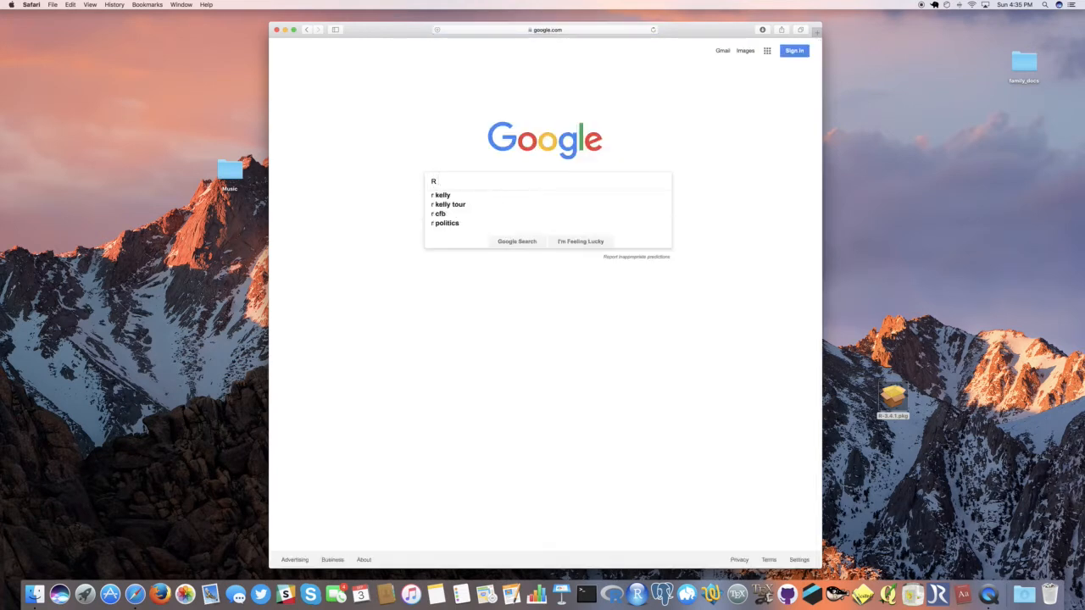
pyautogui.write(' Studio')
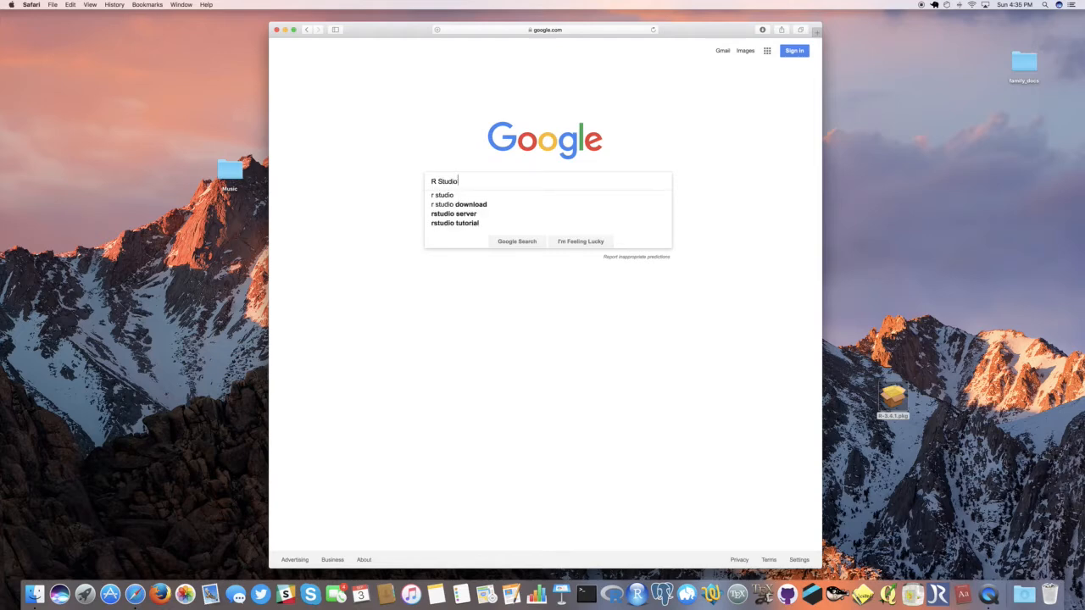
pyautogui.press('Return')
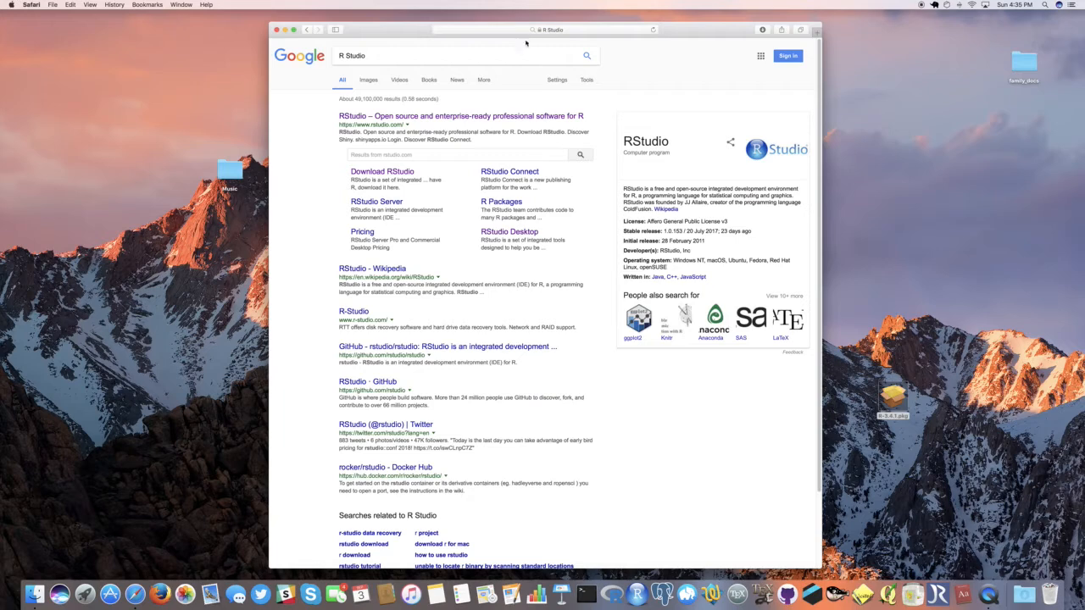
pyautogui.click(369, 174)
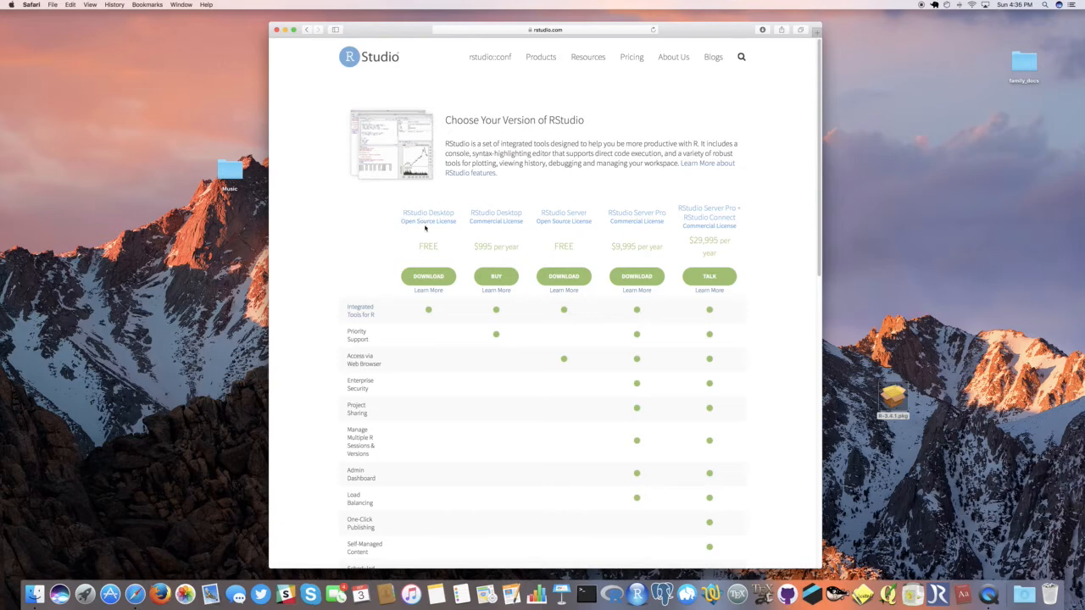
# Step: Download the RStudio 1.0.153 installer for Mac OS X 10.6+ (64-bit) and move it from Downloads onto the desktop
pyautogui.scroll(-4, 383, 295)
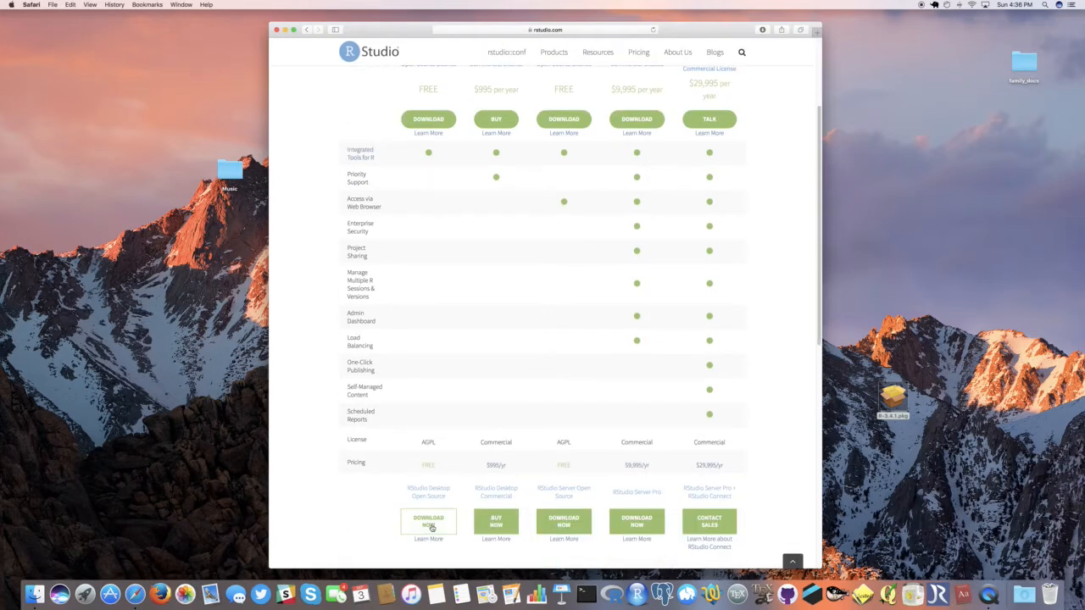
pyautogui.scroll(-5, 432, 526)
pyautogui.scroll(-5, 378, 479)
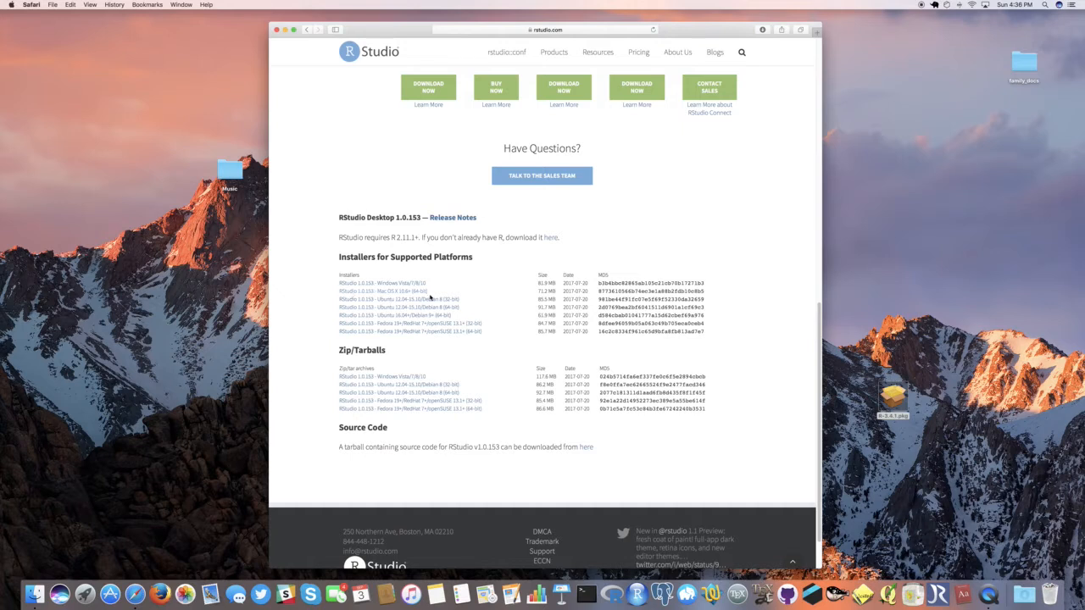
pyautogui.click(351, 292)
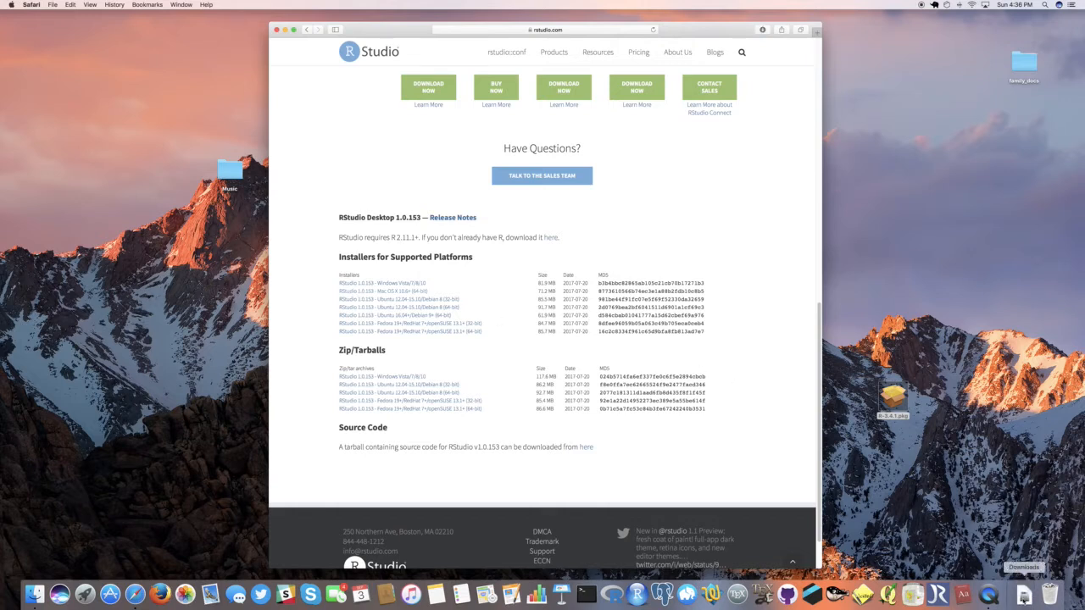
pyautogui.click(1023, 594)
pyautogui.moveTo(1024, 560); pyautogui.dragTo(943, 414)
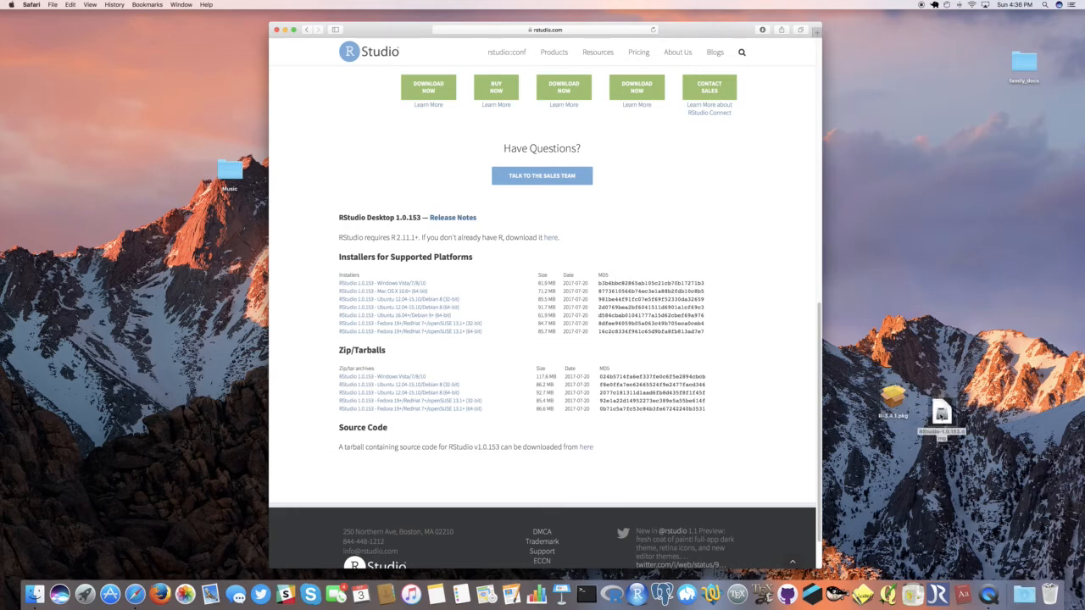
# Step: Open the RStudio 1.0.153 disk image and copy RStudio into the Applications folder, replacing the existing version
pyautogui.doubleClick(942, 415)
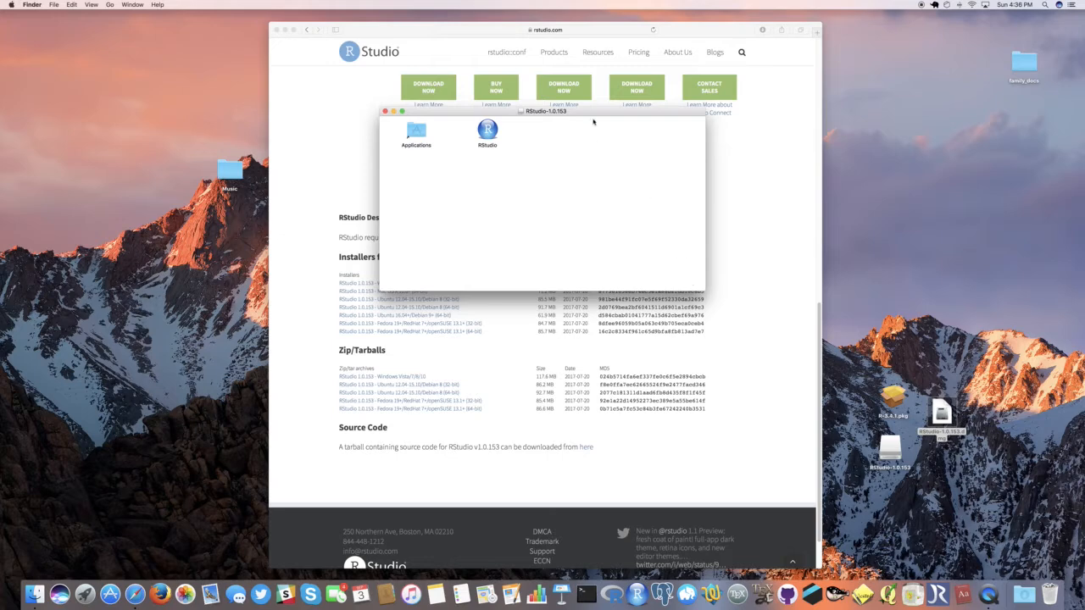
pyautogui.moveTo(594, 111); pyautogui.dragTo(587, 206)
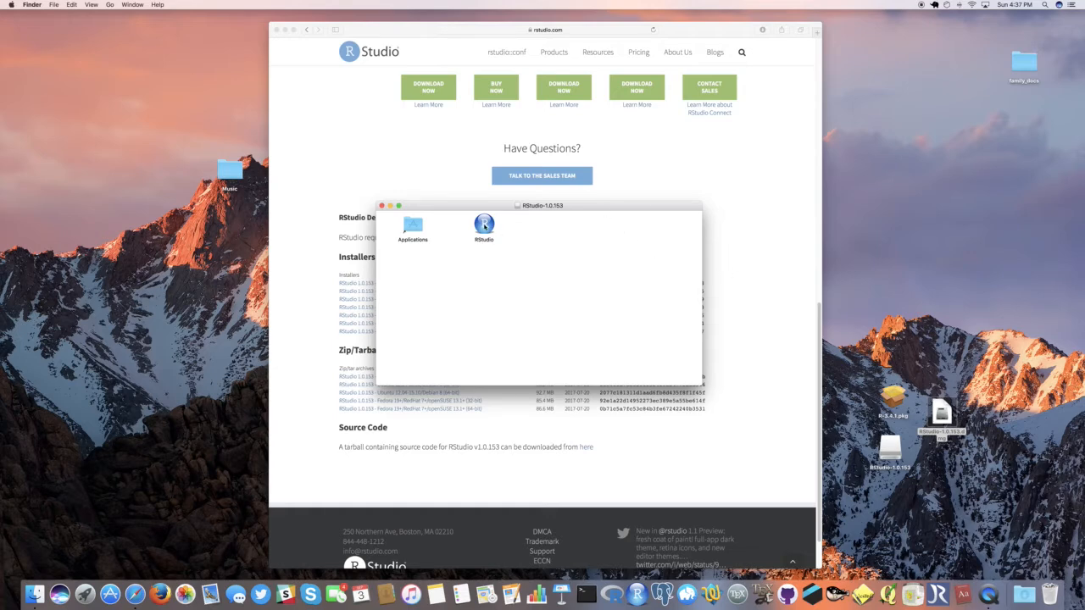
pyautogui.click(485, 225)
pyautogui.moveTo(484, 225); pyautogui.dragTo(414, 228)
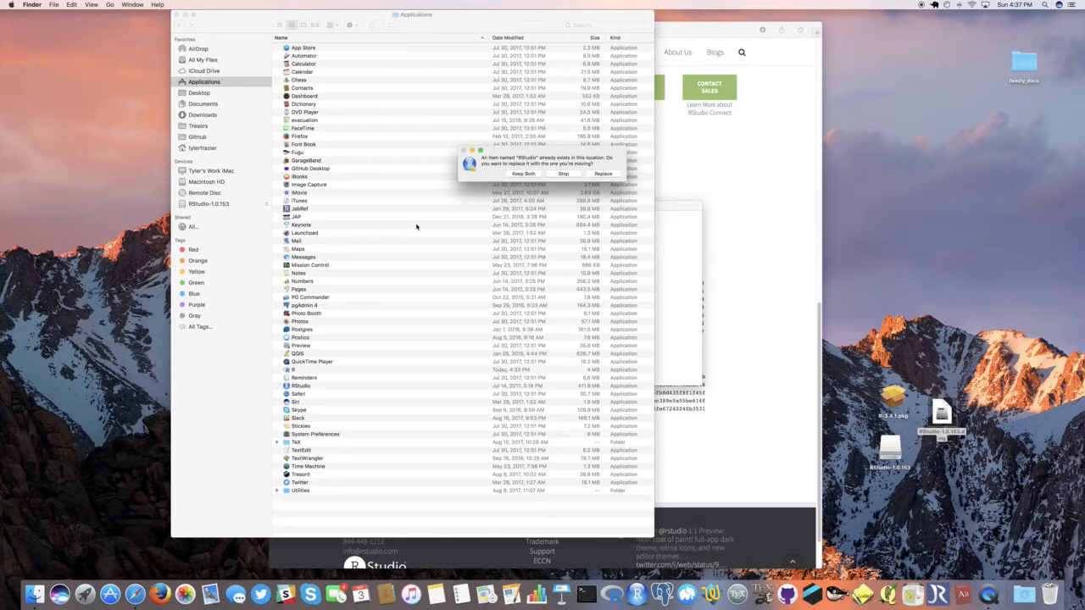
pyautogui.click(603, 173)
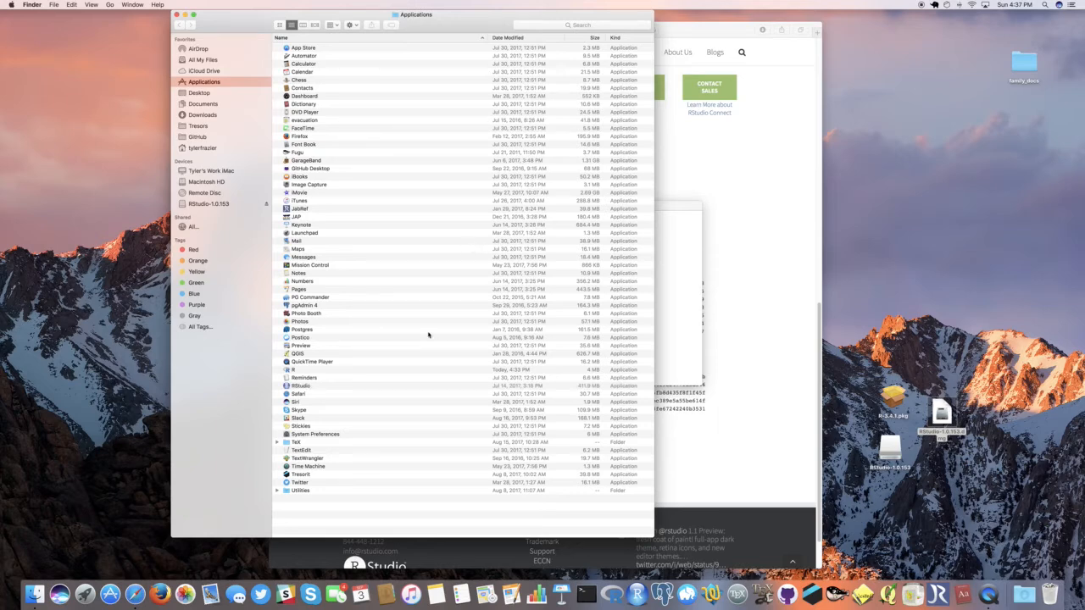
# Step: Launch RStudio from the Applications folder, checking the General Security & Privacy settings before allowing the downloaded application to open
pyautogui.doubleClick(286, 386)
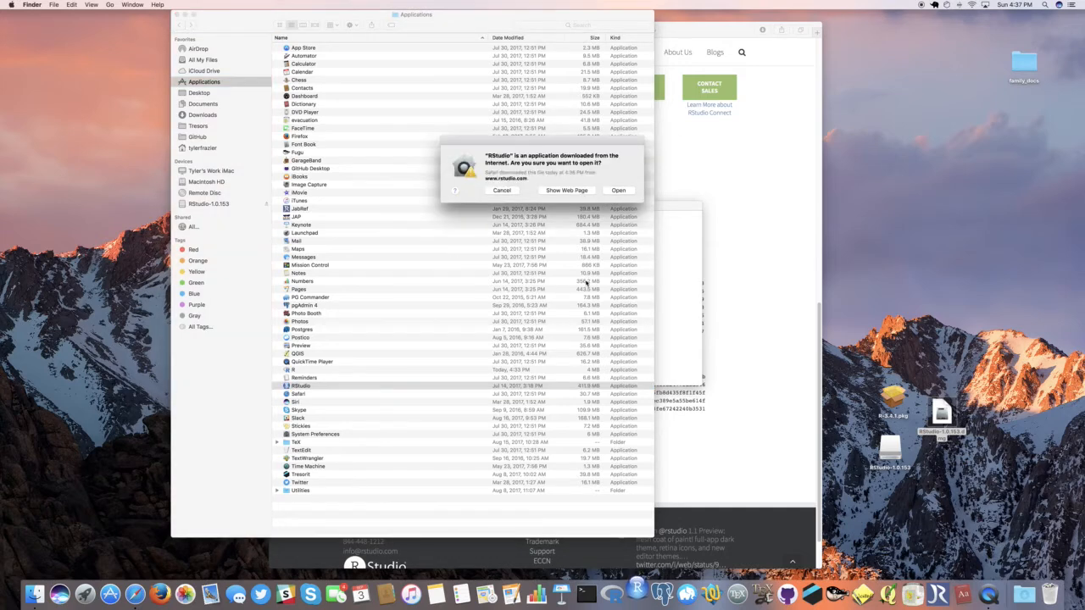
pyautogui.moveTo(524, 140); pyautogui.dragTo(615, 194)
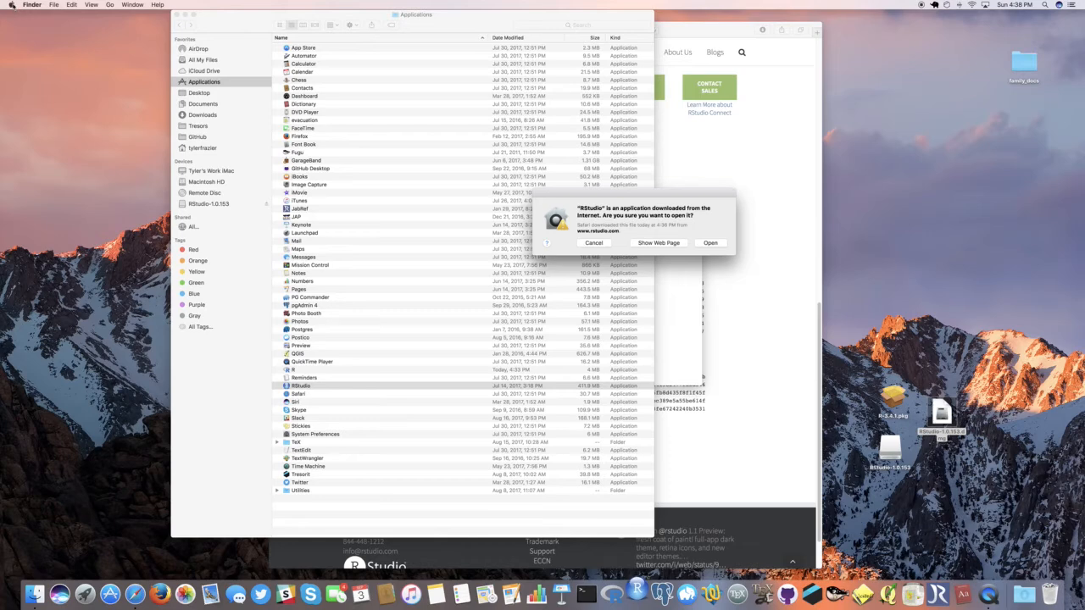
pyautogui.click(12, 4)
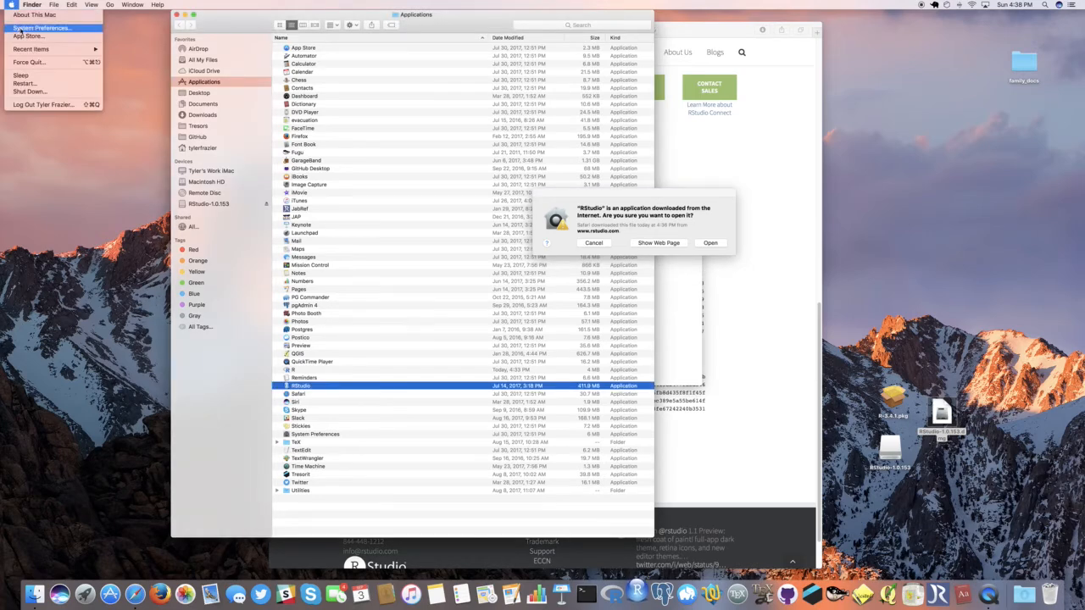
pyautogui.click(41, 28)
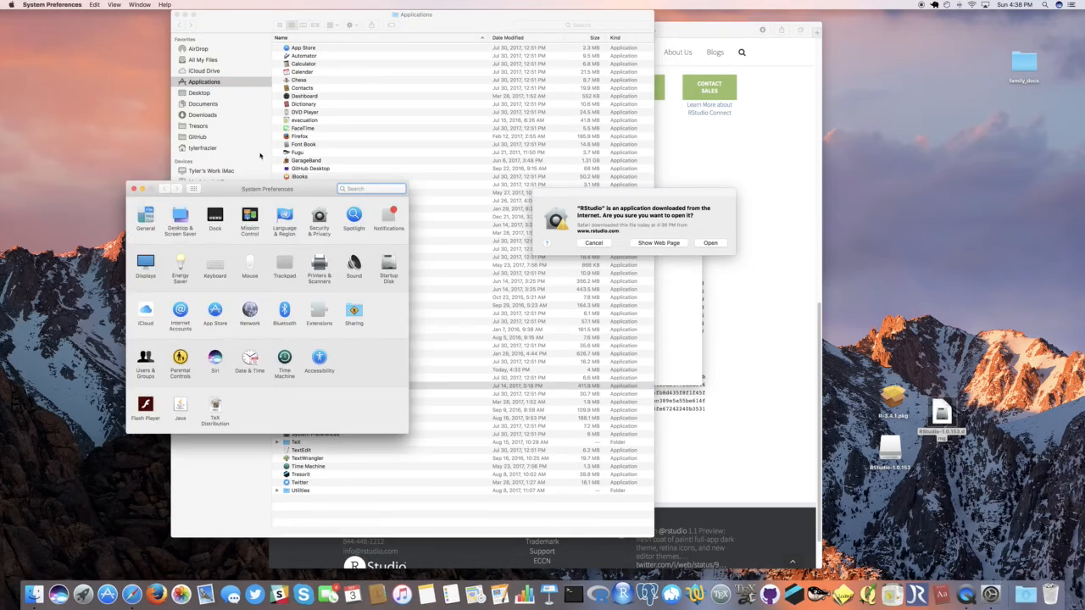
pyautogui.click(320, 216)
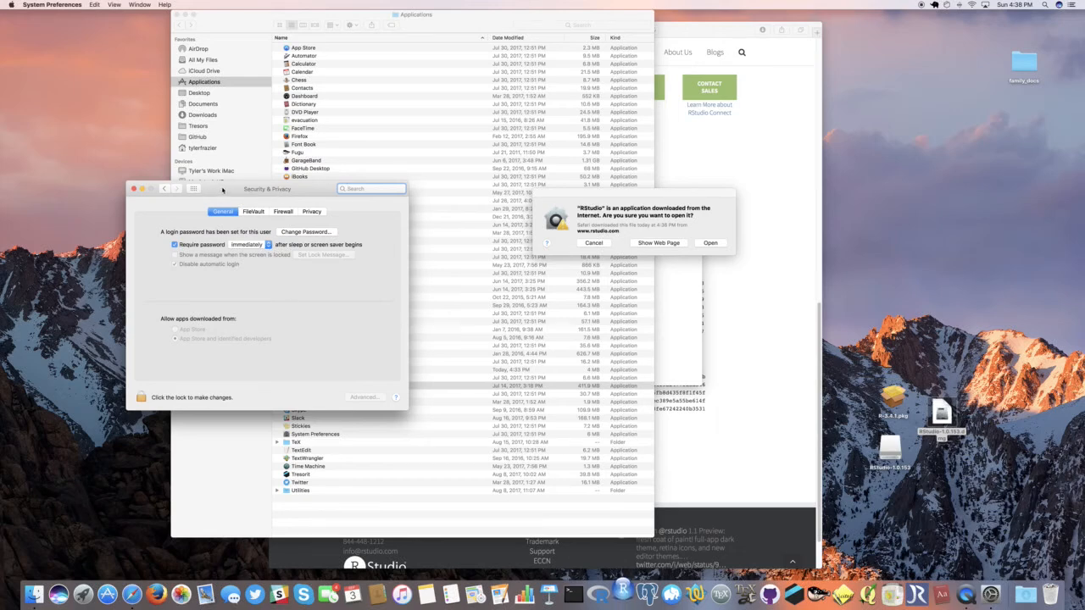
pyautogui.click(133, 190)
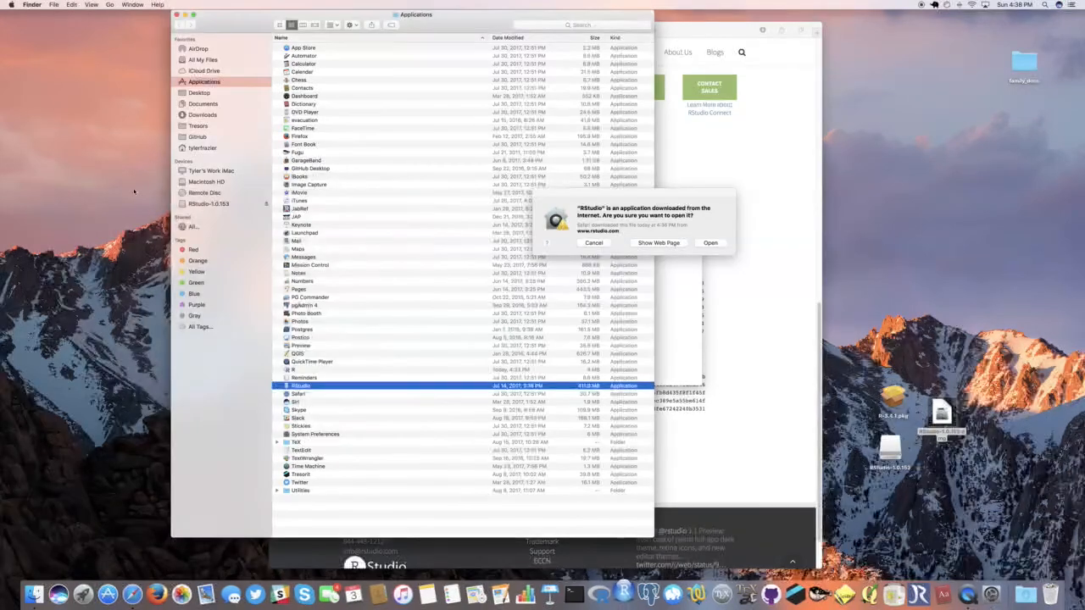
pyautogui.click(710, 243)
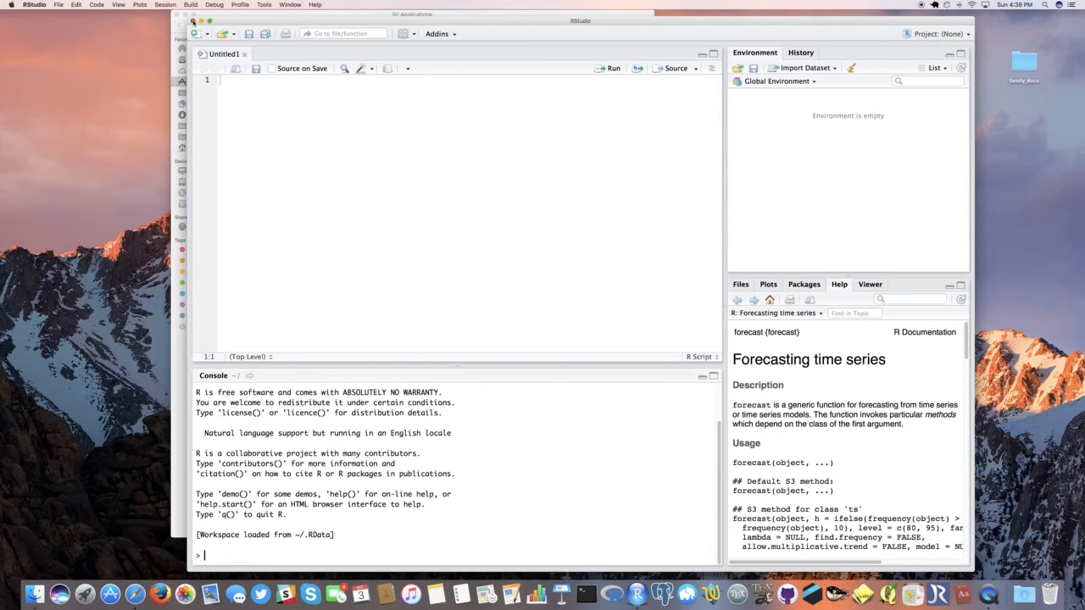
# Step: Close the RStudio, Applications folder, RStudio-1.0.153 disk image and browser windows
pyautogui.click(193, 20)
pyautogui.click(182, 19)
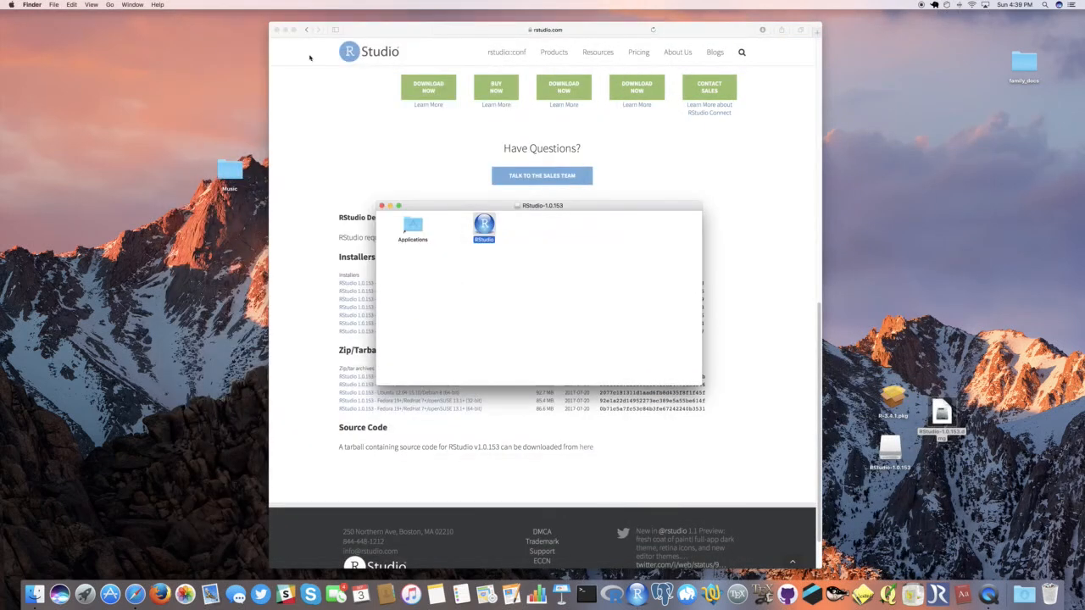
pyautogui.click(382, 205)
pyautogui.click(276, 30)
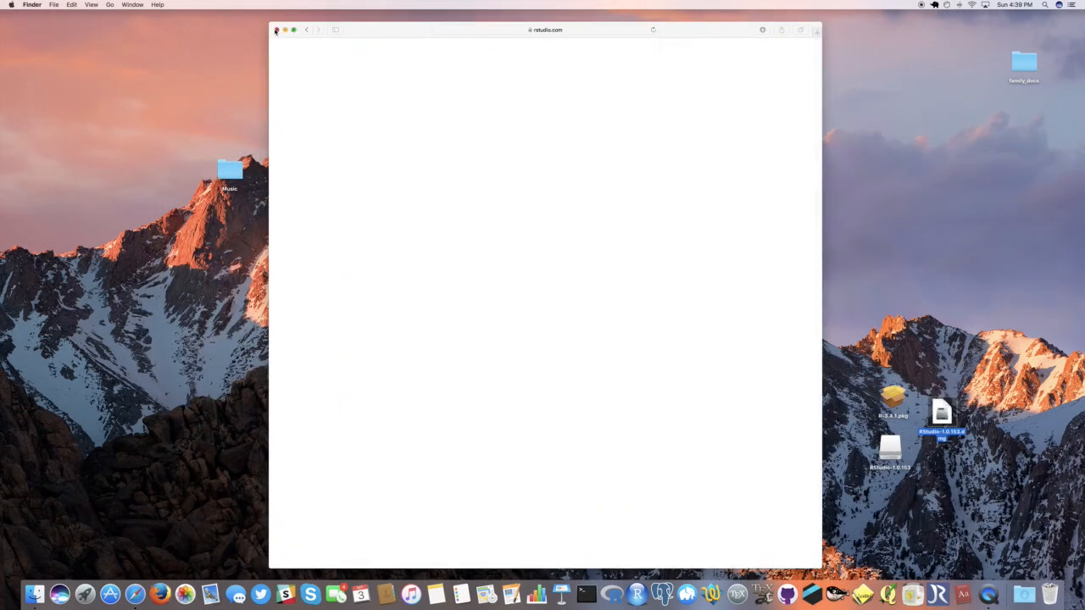
# Step: Move the R-3.4.1.pkg installer, the RStudio-1.0.153 disk image file and its mounted volume from the desktop to the Trash
pyautogui.click(963, 368)
pyautogui.moveTo(1002, 364); pyautogui.dragTo(803, 550)
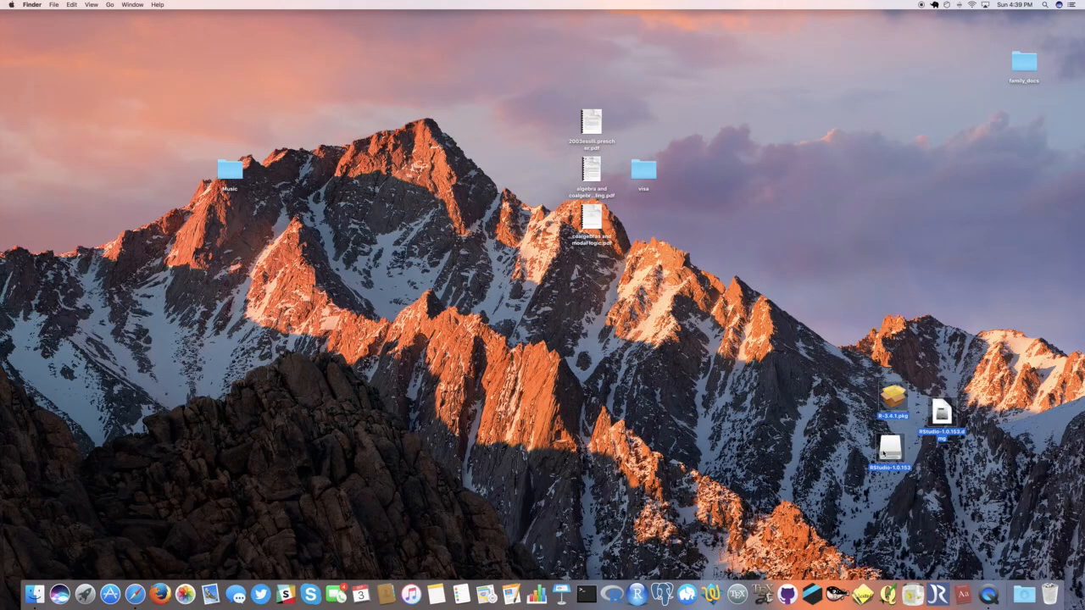
pyautogui.moveTo(882, 455); pyautogui.dragTo(1049, 594)
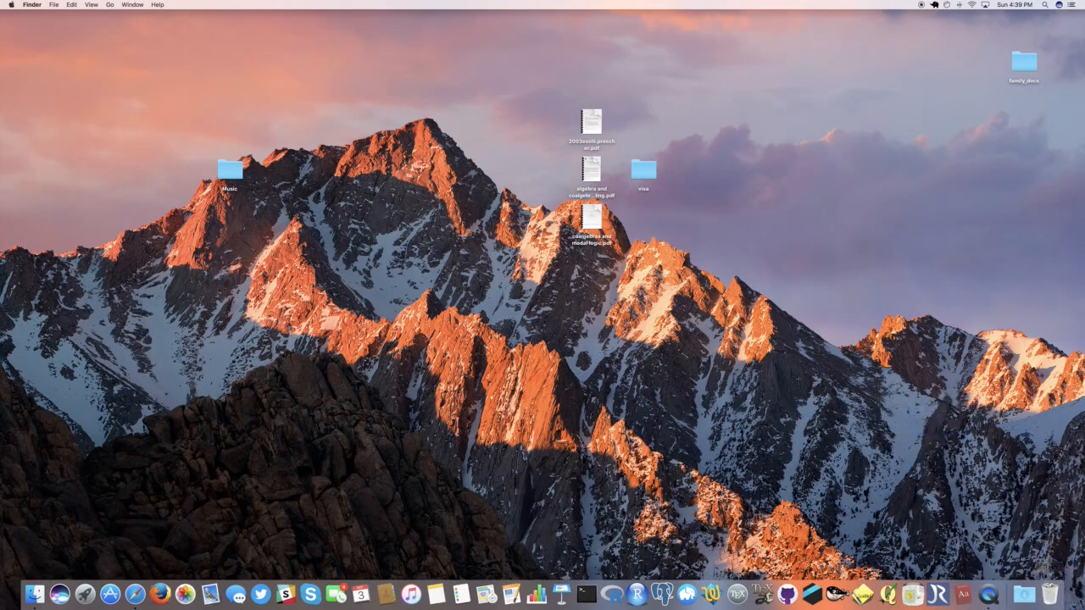